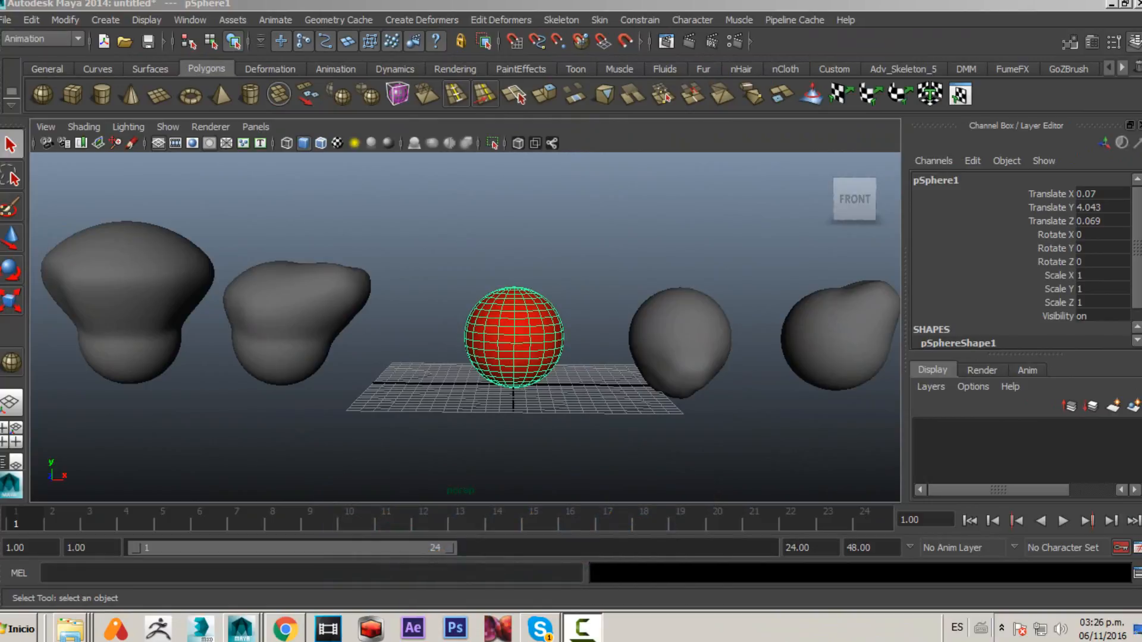
{"action": "middle_click_drag", "start_coordinate": [250, 286], "coordinate": [351, 261], "text": "alt"}
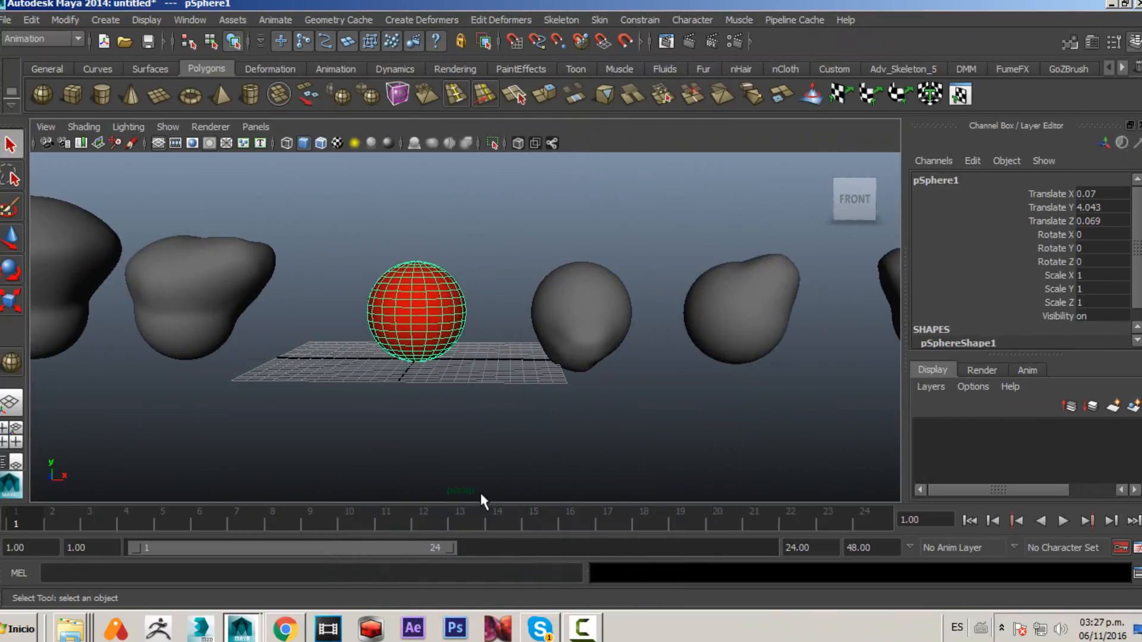
{"action": "right_click_drag", "start_coordinate": [522, 398], "coordinate": [477, 397], "text": "alt"}
{"action": "middle_click_drag", "start_coordinate": [527, 268], "coordinate": [383, 272], "text": "alt"}
{"action": "left_click_drag", "start_coordinate": [384, 273], "coordinate": [832, 418]}
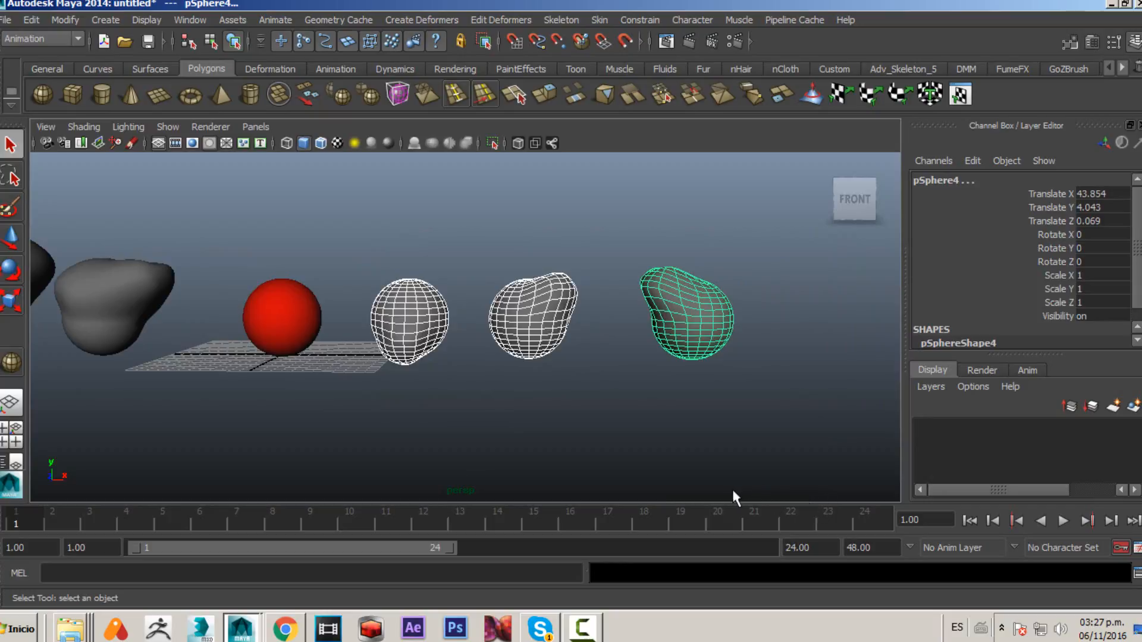
{"action": "left_click", "coordinate": [563, 255]}
{"action": "left_click", "coordinate": [653, 312]}
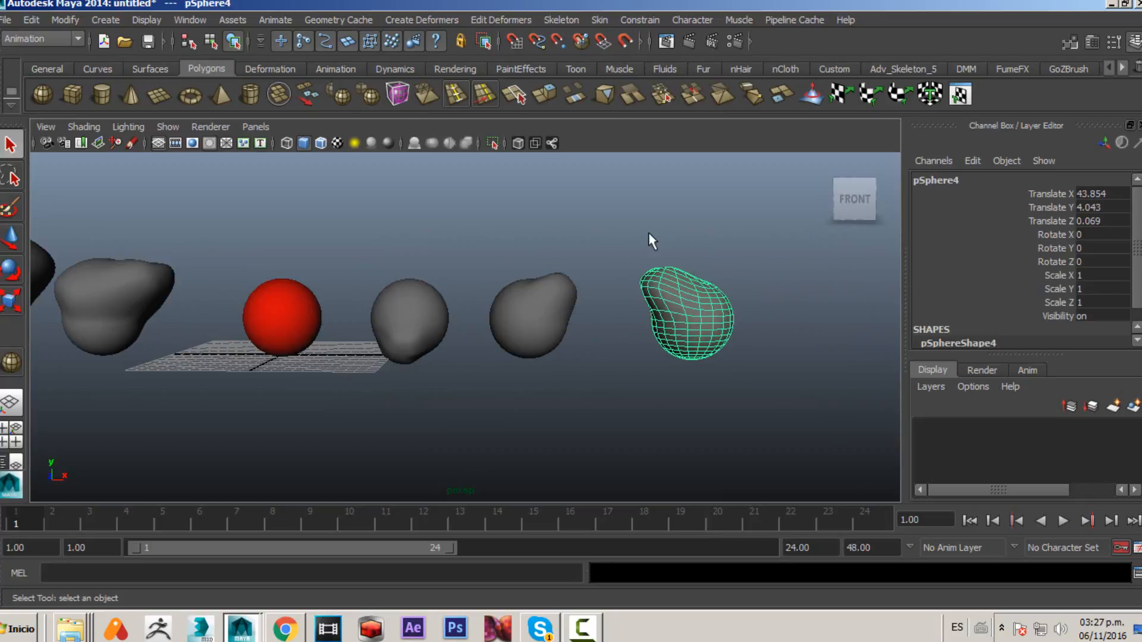
{"action": "middle_click_drag", "start_coordinate": [413, 341], "coordinate": [510, 353], "text": "alt"}
{"action": "right_click_drag", "start_coordinate": [509, 353], "coordinate": [563, 339], "text": "alt"}
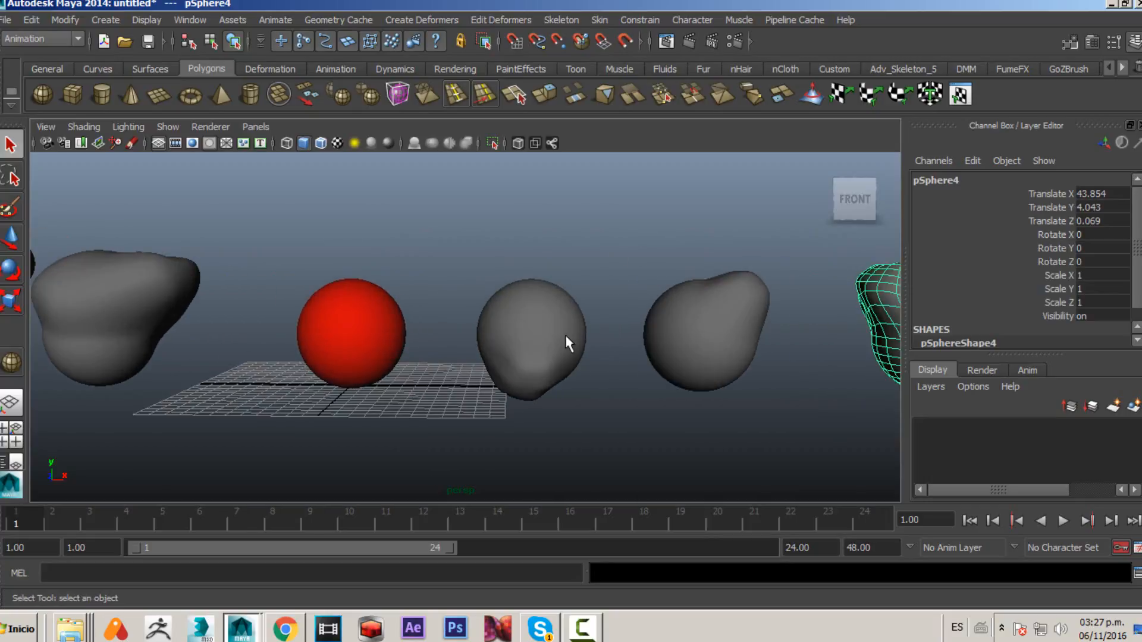
{"action": "left_click", "coordinate": [565, 335]}
{"action": "left_click", "coordinate": [723, 337]}
{"action": "left_click", "coordinate": [884, 345]}
{"action": "middle_click_drag", "start_coordinate": [527, 338], "coordinate": [826, 347], "text": "alt"}
{"action": "left_click_drag", "start_coordinate": [161, 178], "coordinate": [489, 405]}
{"action": "left_click", "coordinate": [490, 408]}
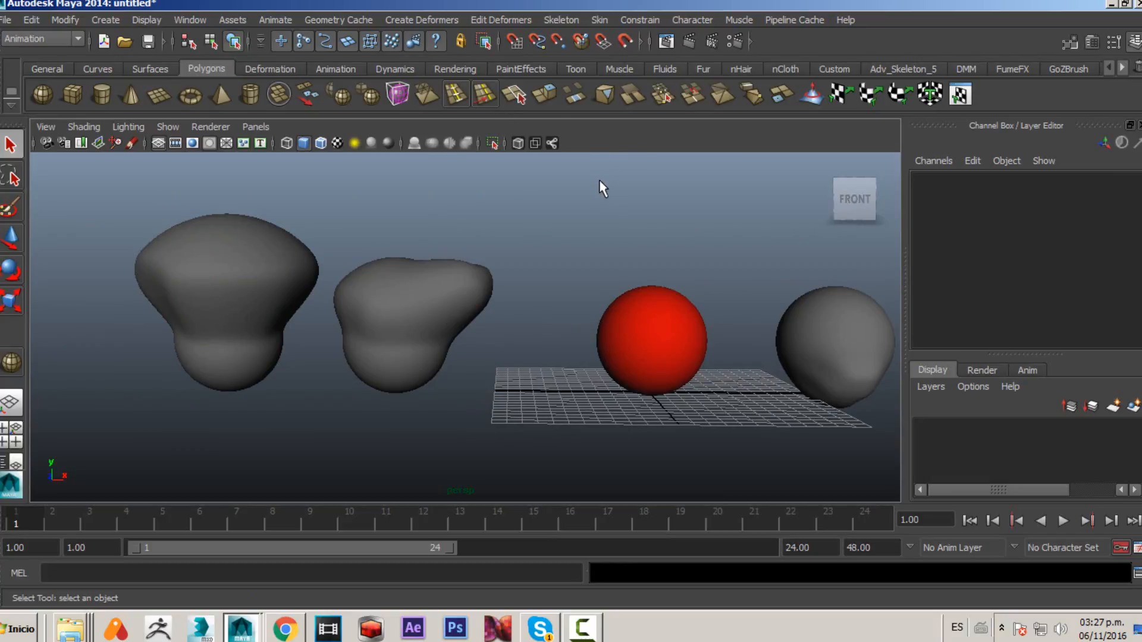
- Select the three sculpted spheres to the right of the red sphere, then add the red base sphere last
{"action": "left_click_drag", "start_coordinate": [572, 183], "coordinate": [436, 272], "text": "alt"}
{"action": "left_click_drag", "start_coordinate": [579, 335], "coordinate": [934, 460]}
{"action": "left_click", "coordinate": [306, 328]}
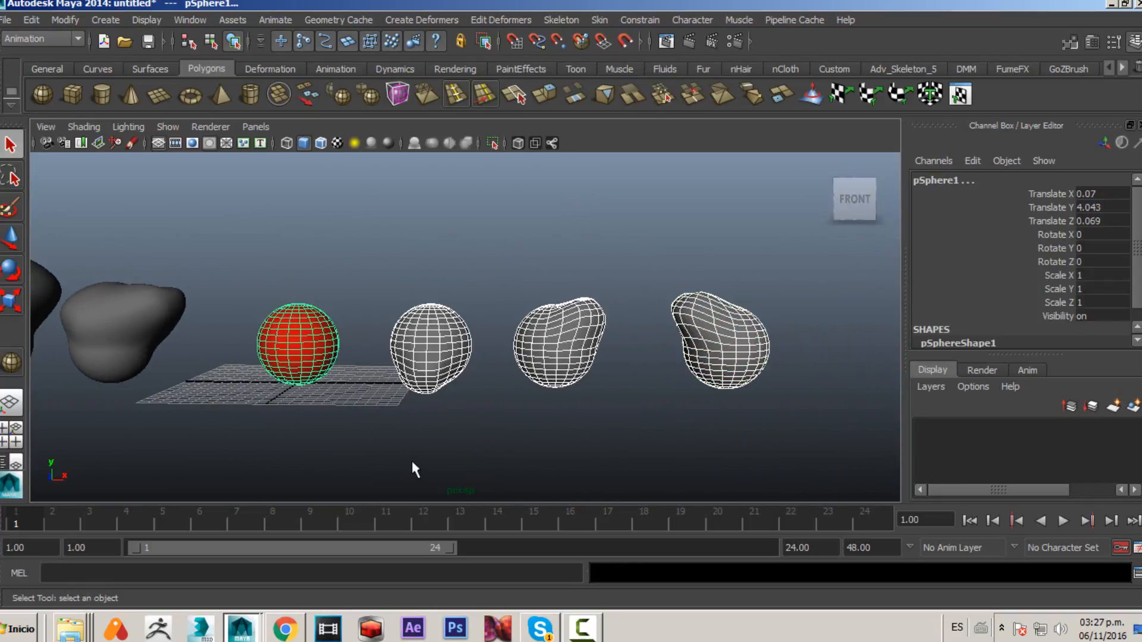
- Create a Blend Shape deformer on the red sphere from the selected targets using the Blend Shape options
{"action": "left_click", "coordinate": [392, 22]}
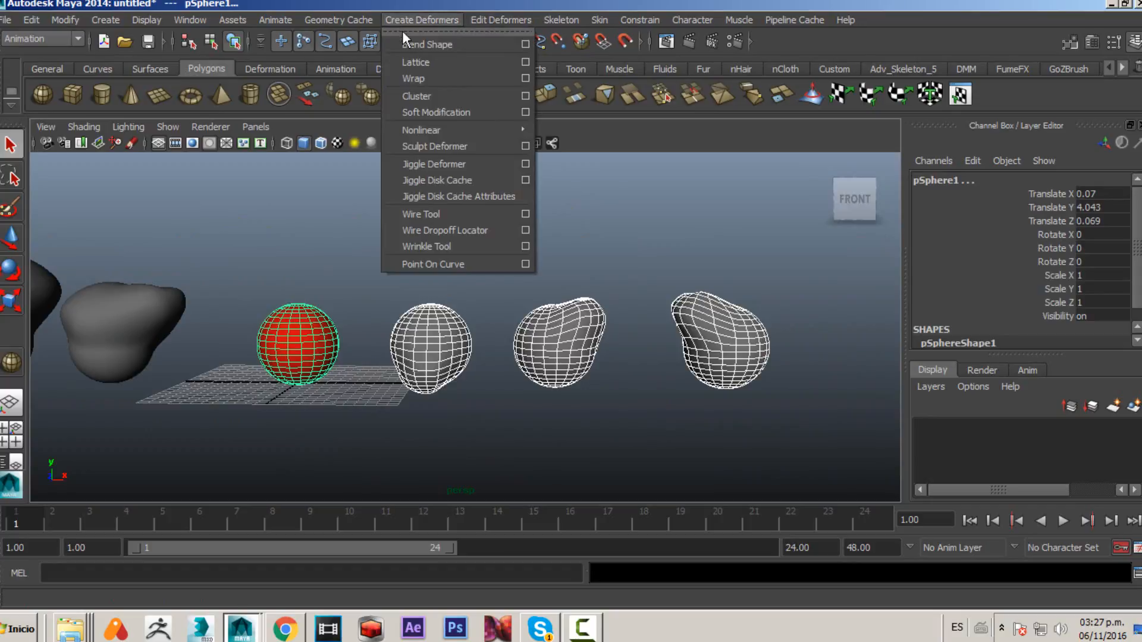
{"action": "left_click", "coordinate": [523, 45]}
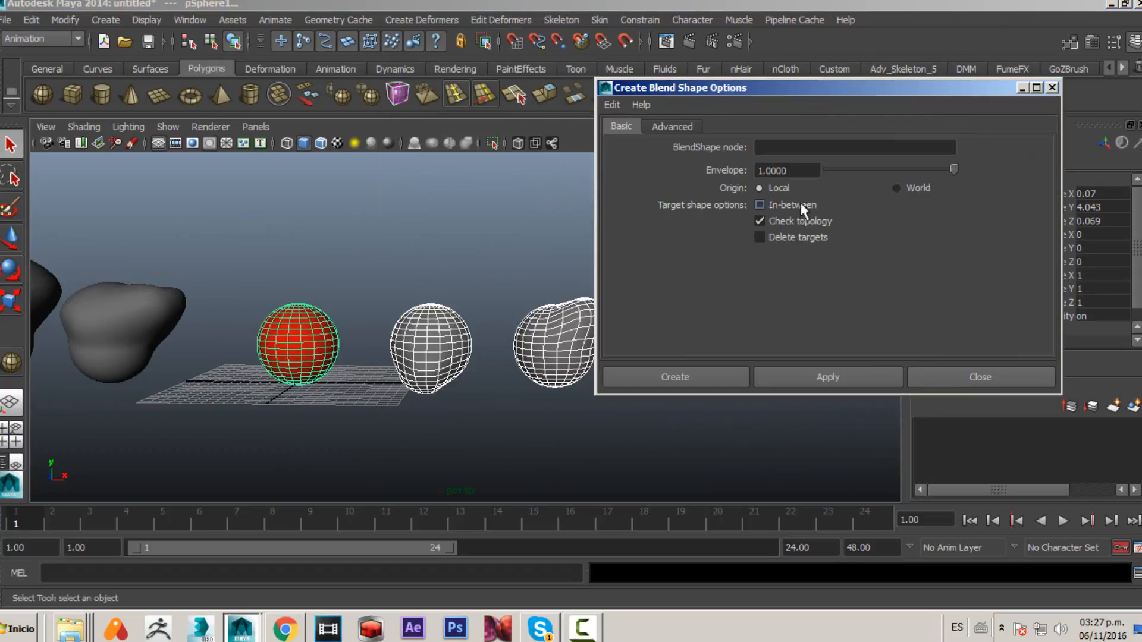
{"action": "left_click", "coordinate": [764, 205]}
{"action": "left_click", "coordinate": [801, 384]}
{"action": "left_click", "coordinate": [945, 384]}
- Select the red sphere and inspect the blendShape1 target weights in its inputs
{"action": "left_click", "coordinate": [318, 352]}
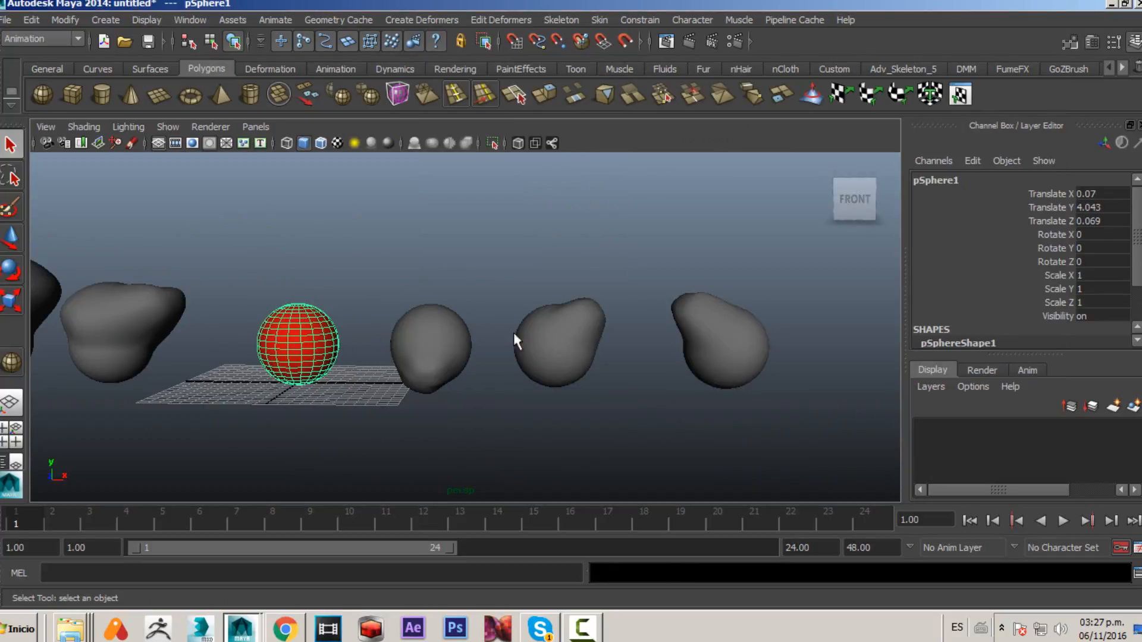
{"action": "scroll", "coordinate": [1054, 288], "scroll_direction": "down", "scroll_amount": 2}
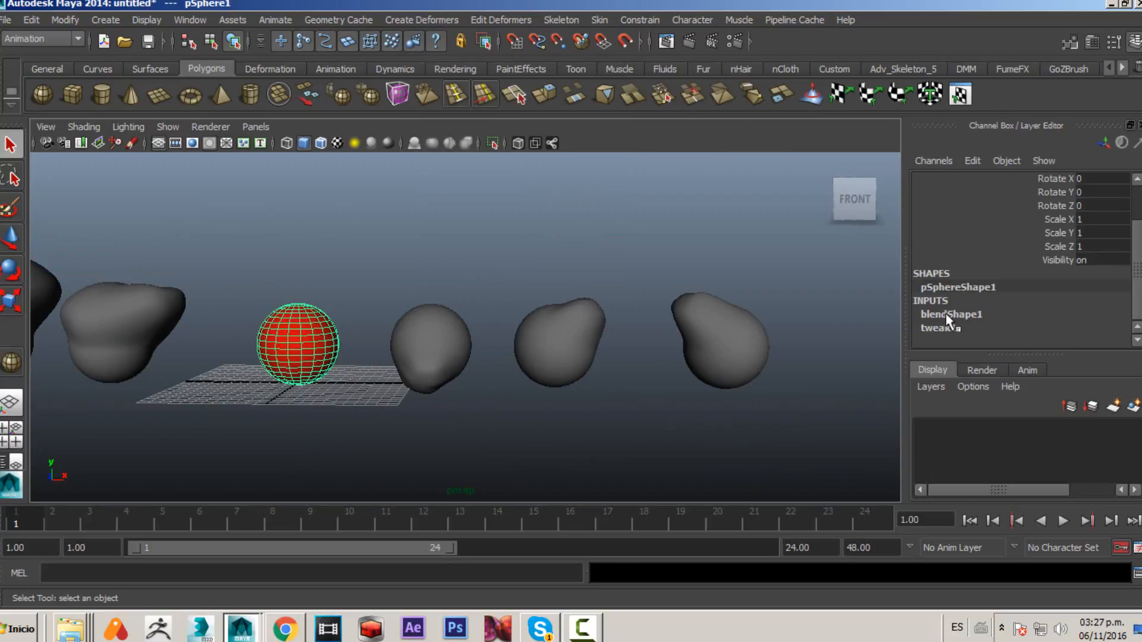
{"action": "left_click", "coordinate": [1039, 315]}
{"action": "left_click", "coordinate": [1050, 286]}
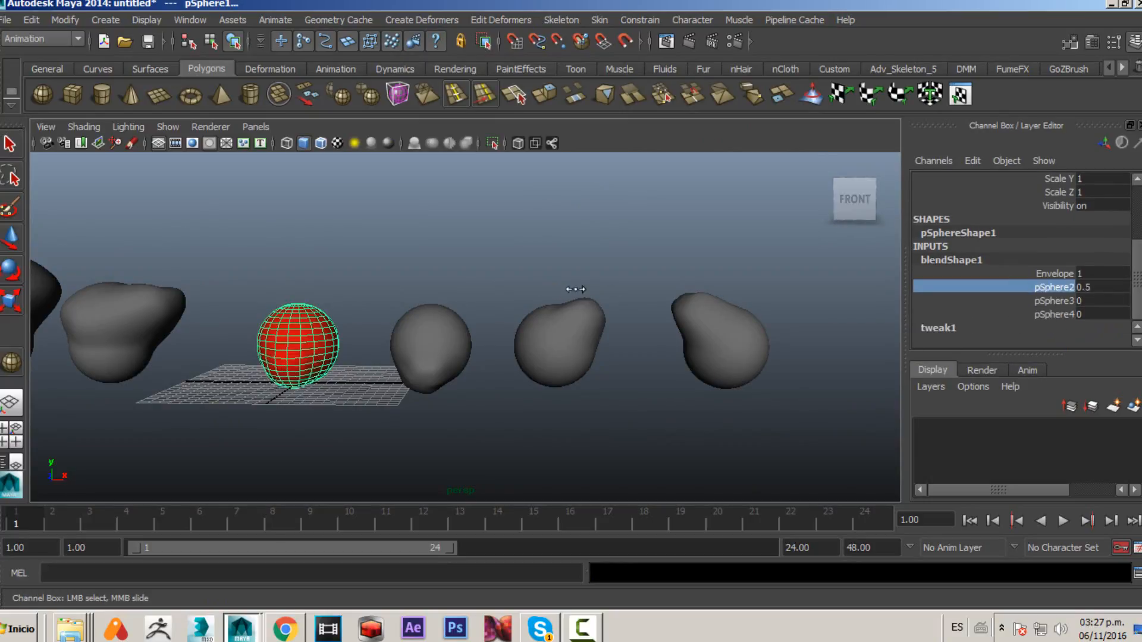
{"action": "left_click", "coordinate": [1056, 304]}
{"action": "middle_click_drag", "start_coordinate": [758, 316], "coordinate": [438, 341]}
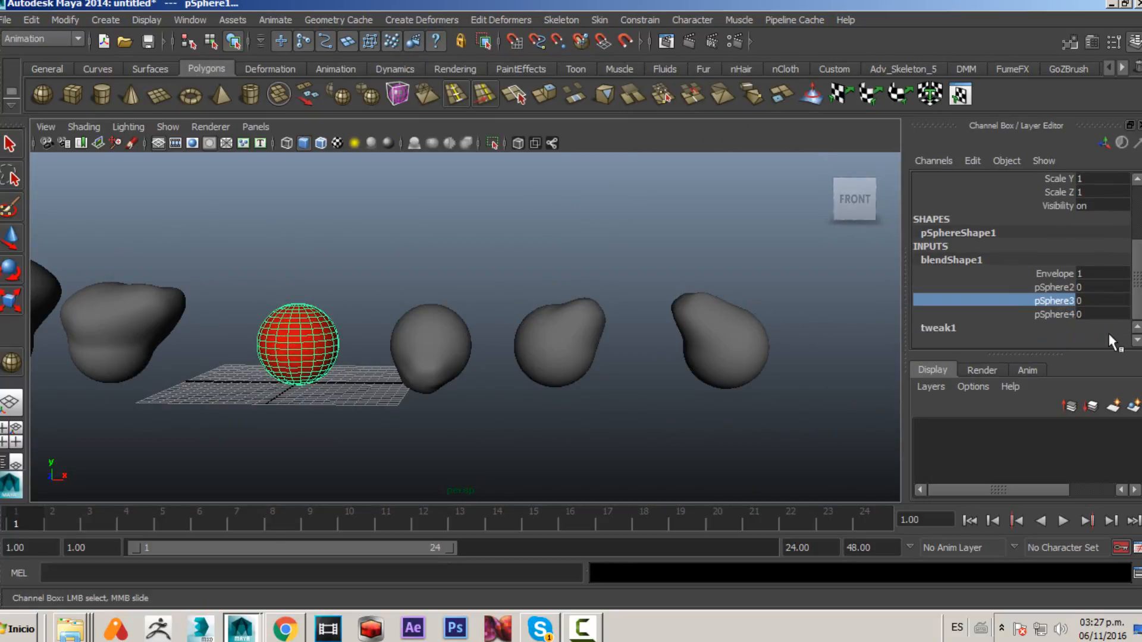
{"action": "left_click", "coordinate": [1057, 315]}
{"action": "middle_click_drag", "start_coordinate": [760, 316], "coordinate": [373, 345]}
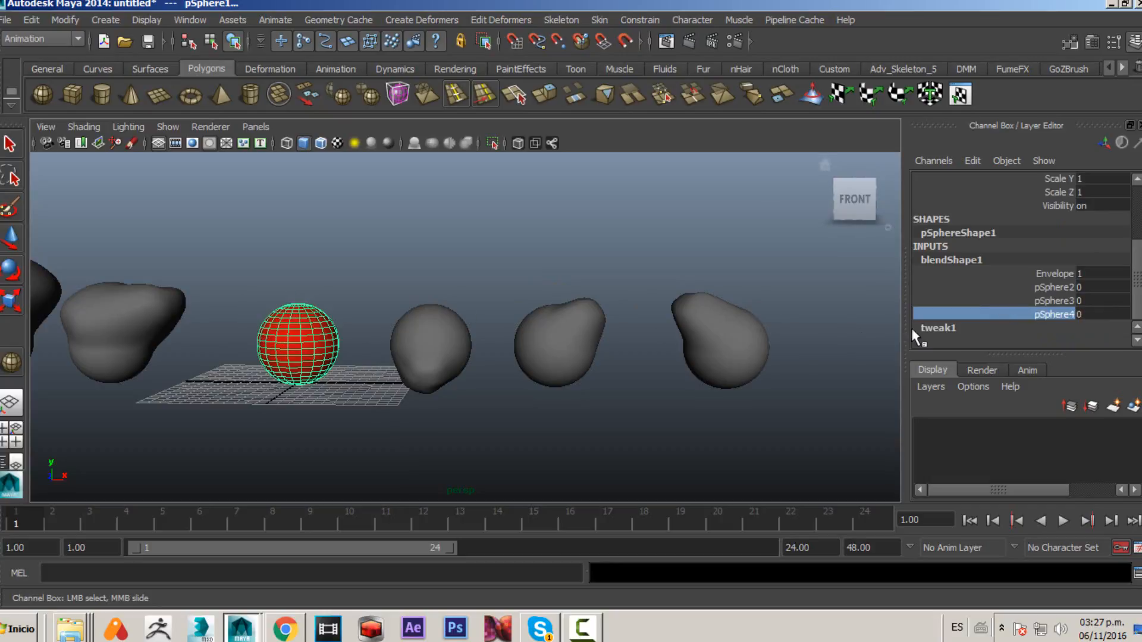
{"action": "right_click_drag", "start_coordinate": [356, 303], "coordinate": [602, 352], "text": "alt"}
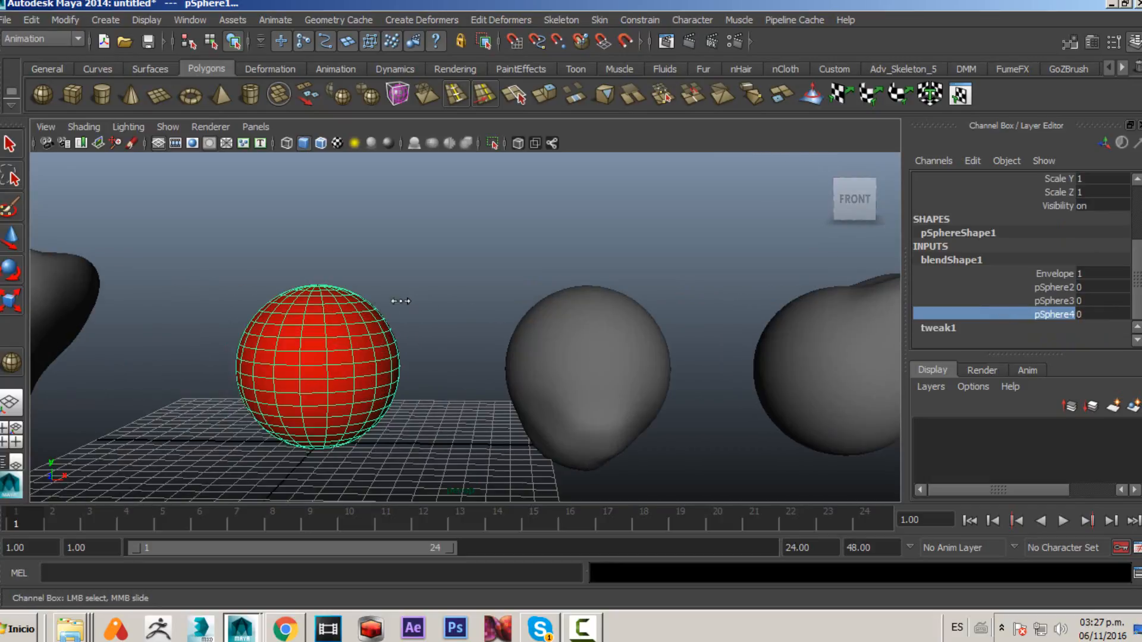
{"action": "middle_click_drag", "start_coordinate": [342, 318], "coordinate": [417, 321]}
- Set the pSphere3 and pSphere4 blend weights to 1
{"action": "left_click", "coordinate": [1042, 300]}
{"action": "middle_click_drag", "start_coordinate": [575, 275], "coordinate": [681, 308]}
{"action": "left_click", "coordinate": [1049, 314]}
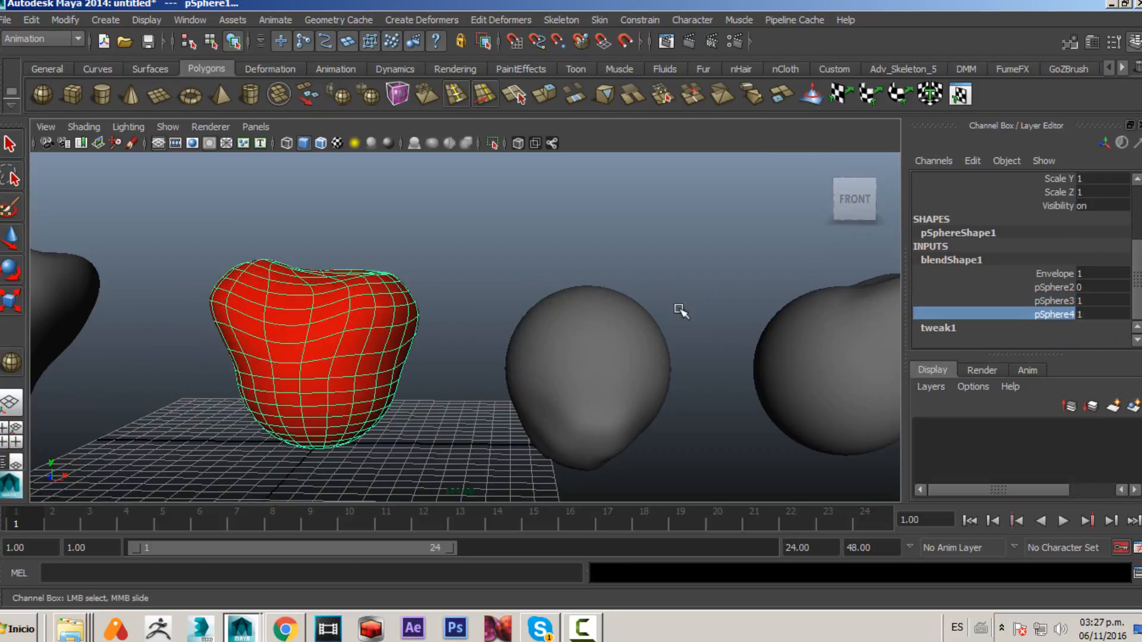
- Set the pSphere2 blend weight to 1 as well
{"action": "left_click", "coordinate": [1053, 287]}
{"action": "middle_click_drag", "start_coordinate": [586, 288], "coordinate": [643, 298]}
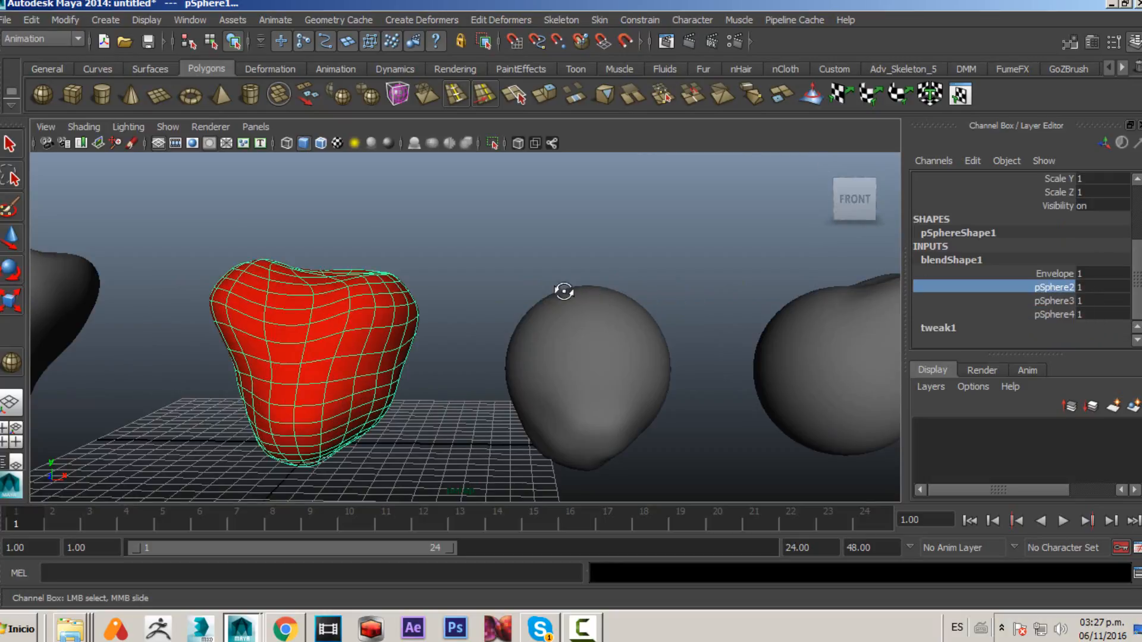
{"action": "left_click_drag", "start_coordinate": [566, 291], "coordinate": [387, 331], "text": "alt"}
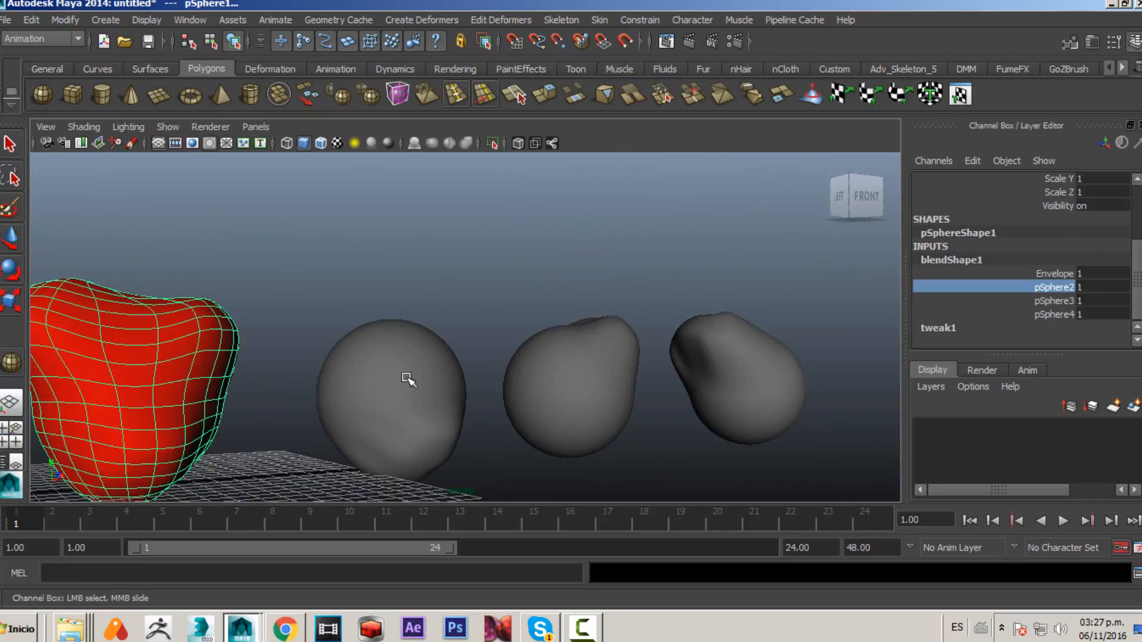
- Reset the pSphere2, pSphere3 and pSphere4 blend weights to 0
{"action": "middle_click_drag", "start_coordinate": [636, 337], "coordinate": [621, 340]}
{"action": "left_click_drag", "start_coordinate": [1046, 291], "coordinate": [1109, 314]}
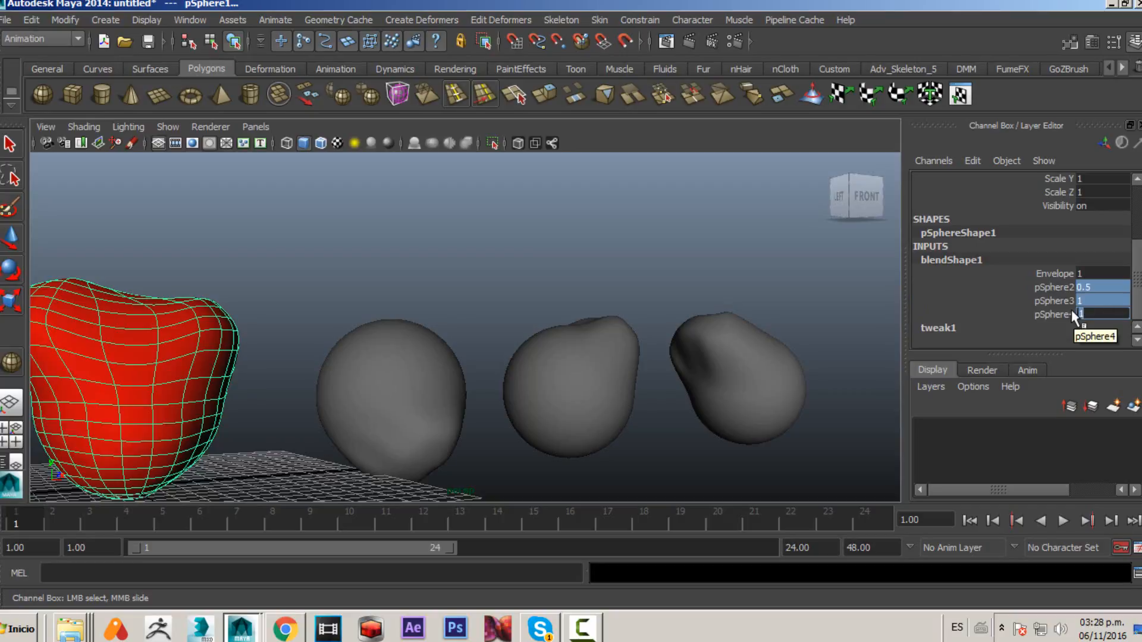
{"action": "key", "text": "Return"}
{"action": "right_click_drag", "start_coordinate": [600, 342], "coordinate": [533, 349], "text": "alt"}
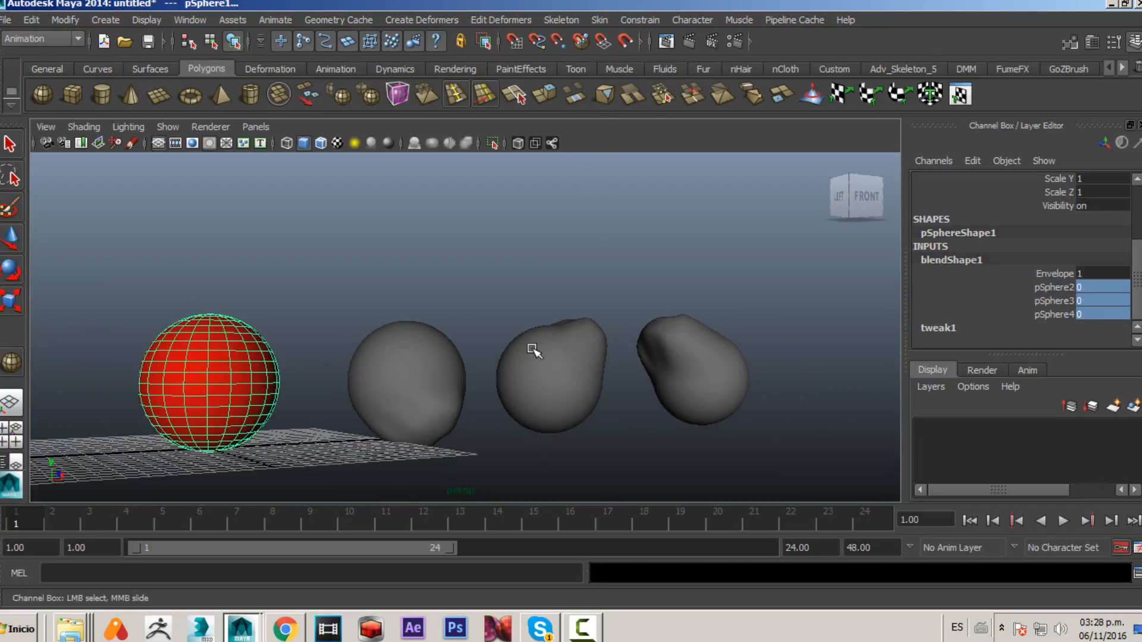
{"action": "middle_click_drag", "start_coordinate": [333, 358], "coordinate": [490, 342], "text": "alt"}
{"action": "left_click_drag", "start_coordinate": [492, 342], "coordinate": [454, 286], "text": "alt"}
{"action": "left_click", "coordinate": [484, 193]}
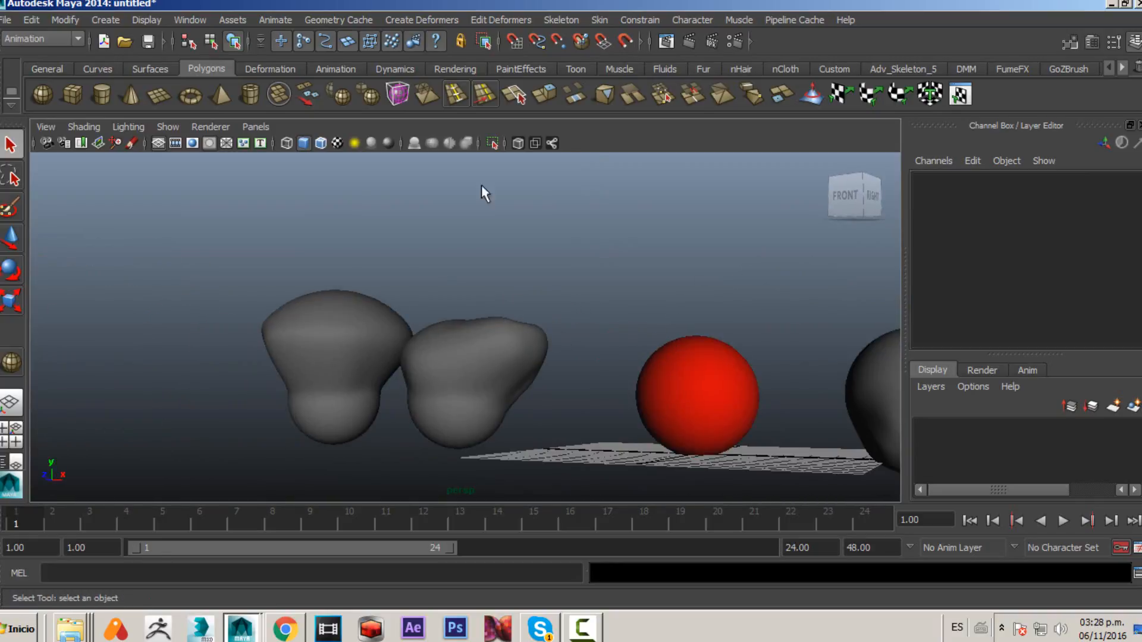
{"action": "left_click_drag", "start_coordinate": [467, 364], "coordinate": [517, 362], "text": "alt"}
{"action": "middle_click_drag", "start_coordinate": [507, 362], "coordinate": [419, 342], "text": "alt"}
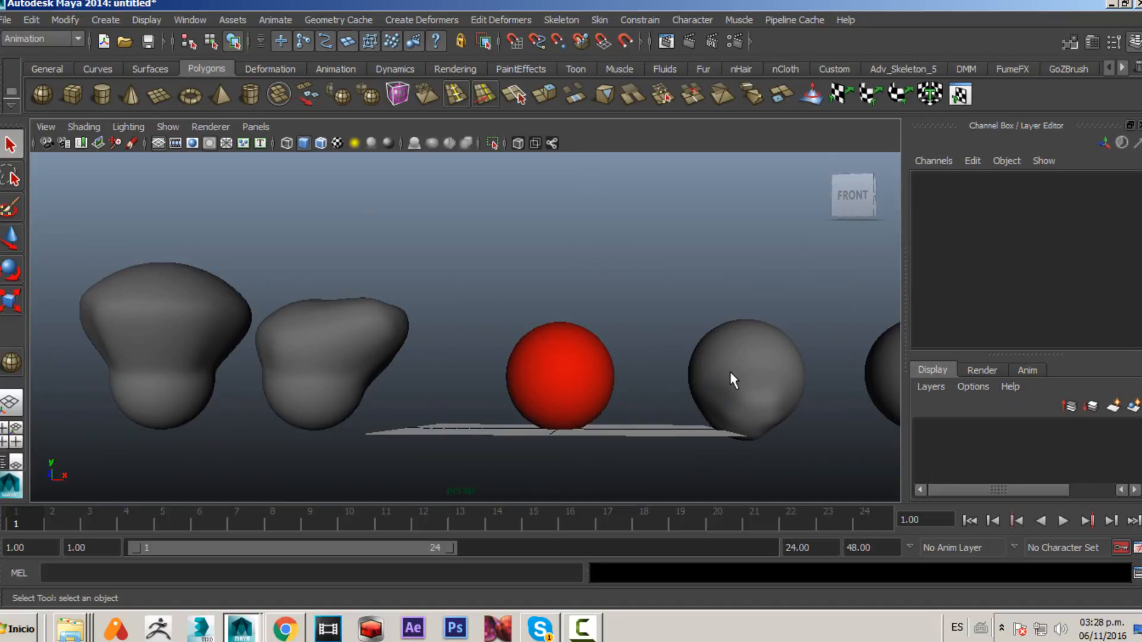
{"action": "middle_click_drag", "start_coordinate": [719, 335], "coordinate": [497, 346], "text": "alt"}
{"action": "left_click_drag", "start_coordinate": [499, 346], "coordinate": [535, 348], "text": "alt"}
{"action": "left_click_drag", "start_coordinate": [428, 253], "coordinate": [856, 501]}
{"action": "middle_click_drag", "start_coordinate": [508, 378], "coordinate": [669, 398], "text": "alt"}
{"action": "right_click_drag", "start_coordinate": [670, 398], "coordinate": [433, 400], "text": "alt"}
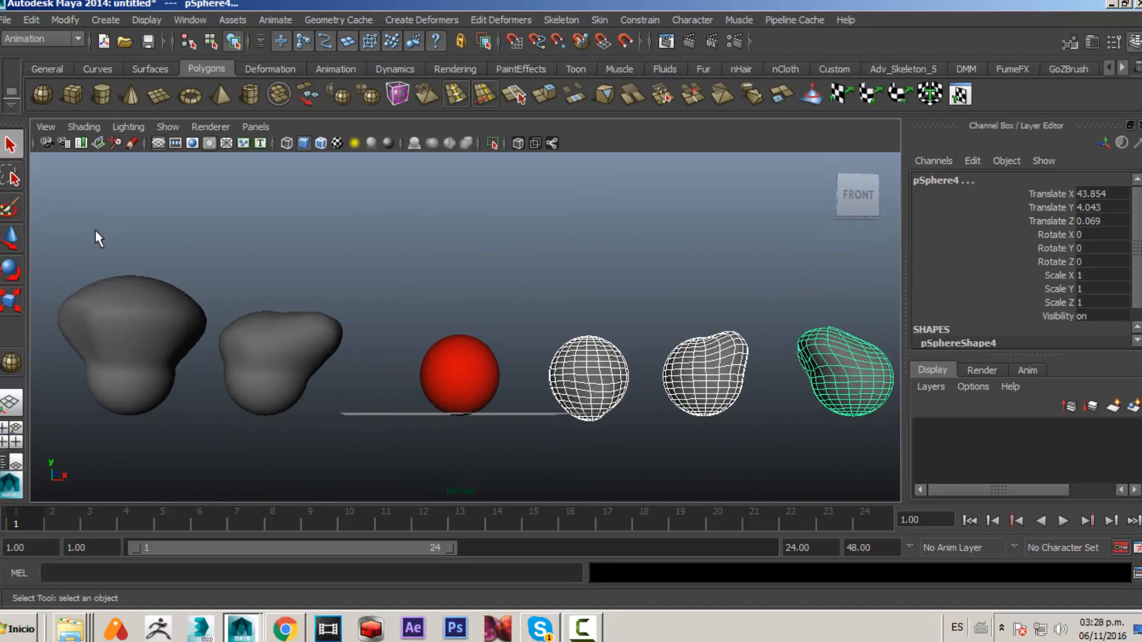
{"action": "left_click_drag", "start_coordinate": [95, 237], "coordinate": [281, 422]}
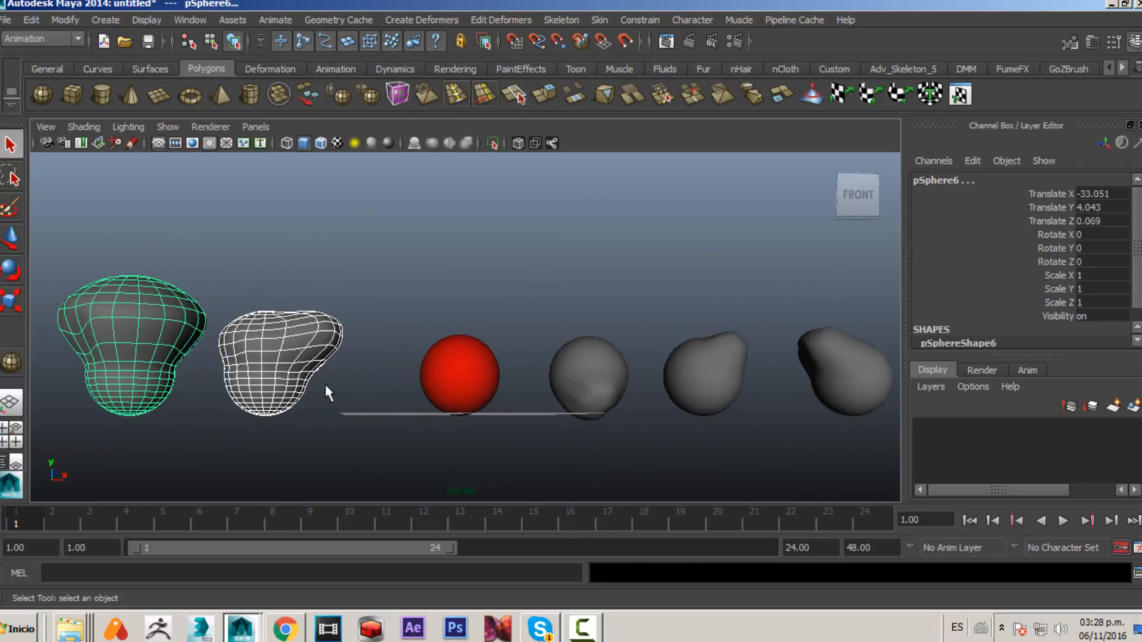
{"action": "left_click", "coordinate": [314, 276]}
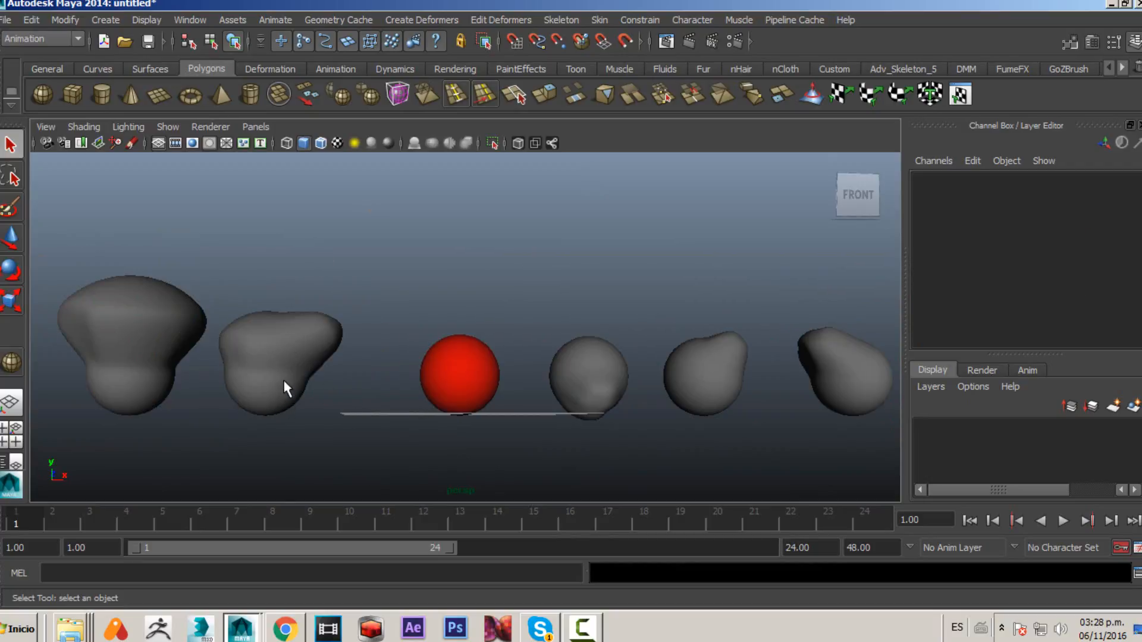
- Select the two sculpted shapes left of the red sphere, then add the red base sphere last
{"action": "left_click", "coordinate": [280, 344]}
{"action": "left_click", "coordinate": [138, 306], "text": "shift"}
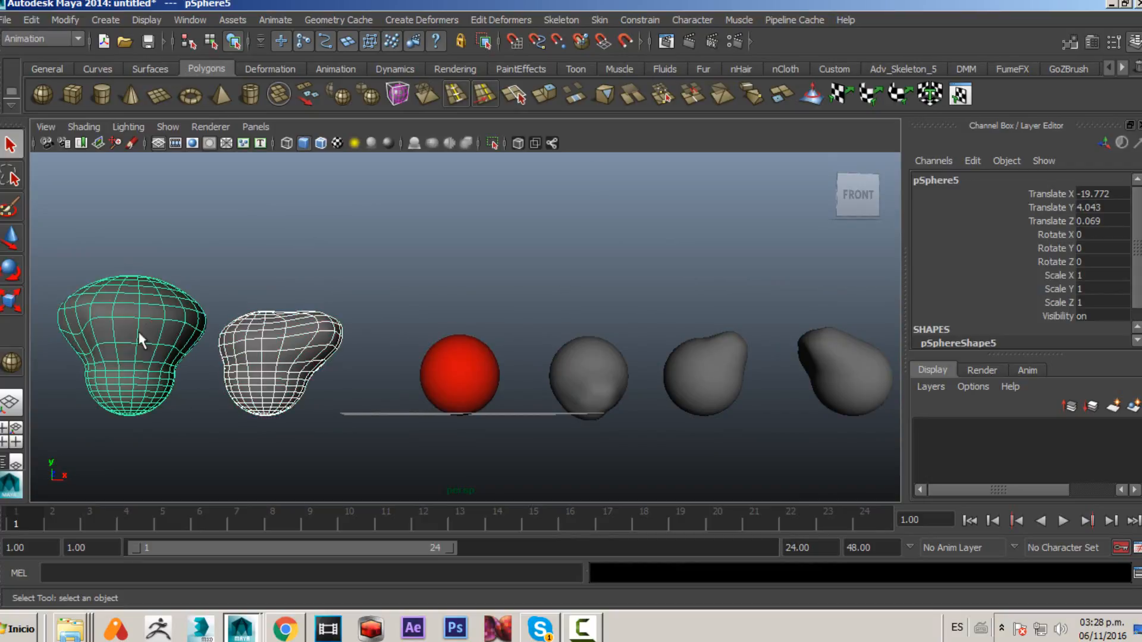
{"action": "left_click", "coordinate": [458, 375], "text": "shift"}
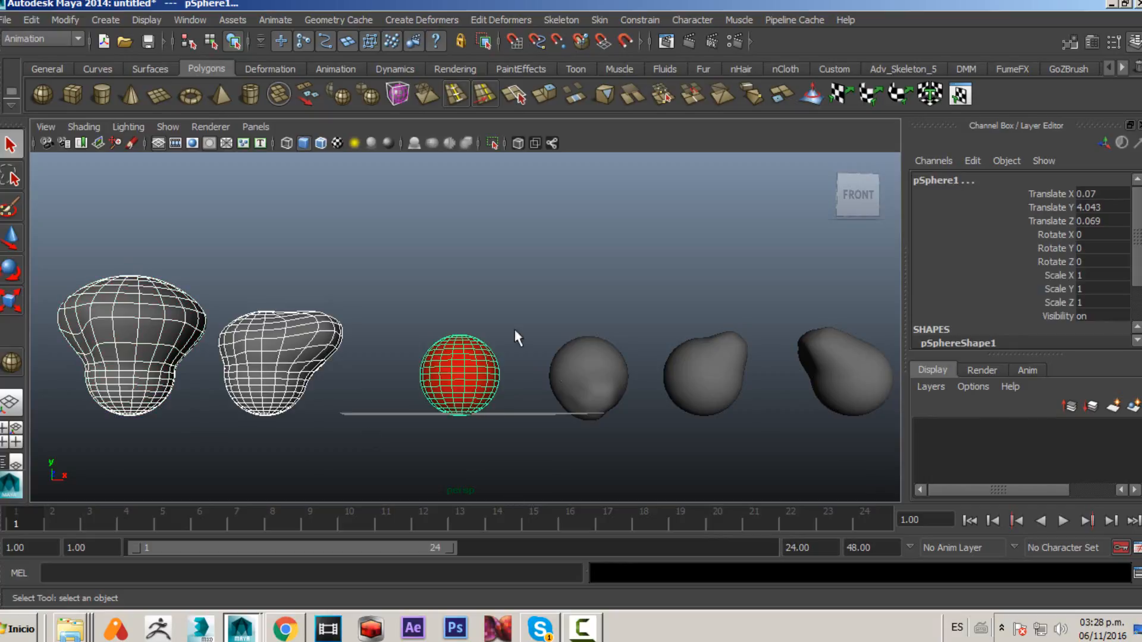
- Open the Blend Shape options and reset the dialog's settings
{"action": "left_click", "coordinate": [417, 20]}
{"action": "left_click", "coordinate": [525, 44]}
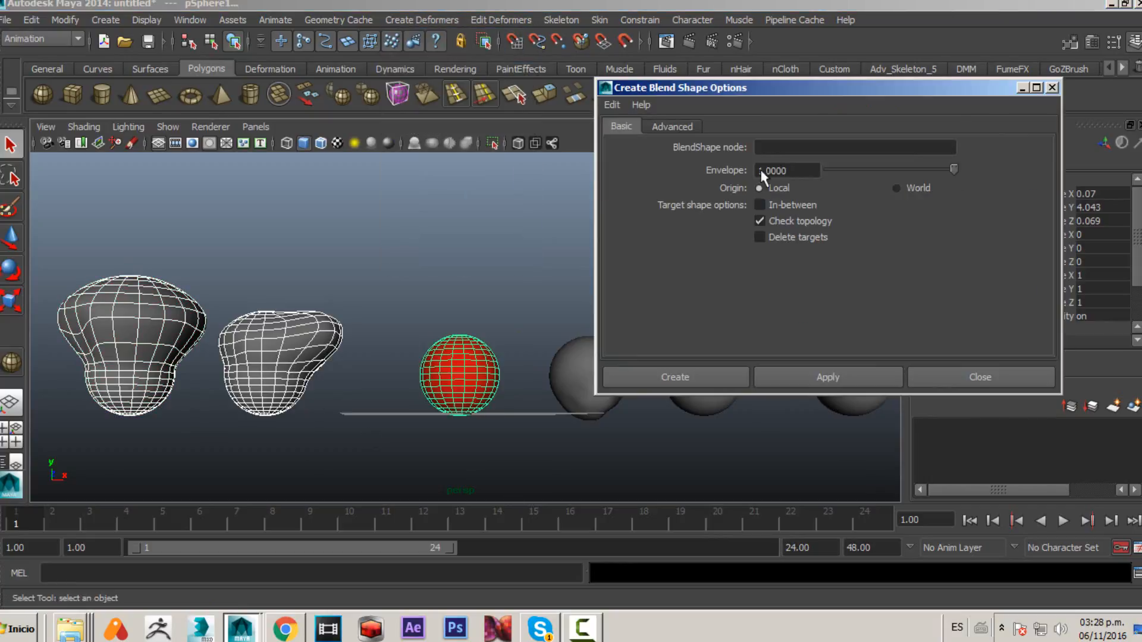
{"action": "left_click", "coordinate": [760, 205]}
{"action": "left_click", "coordinate": [760, 206]}
{"action": "left_click", "coordinate": [615, 113]}
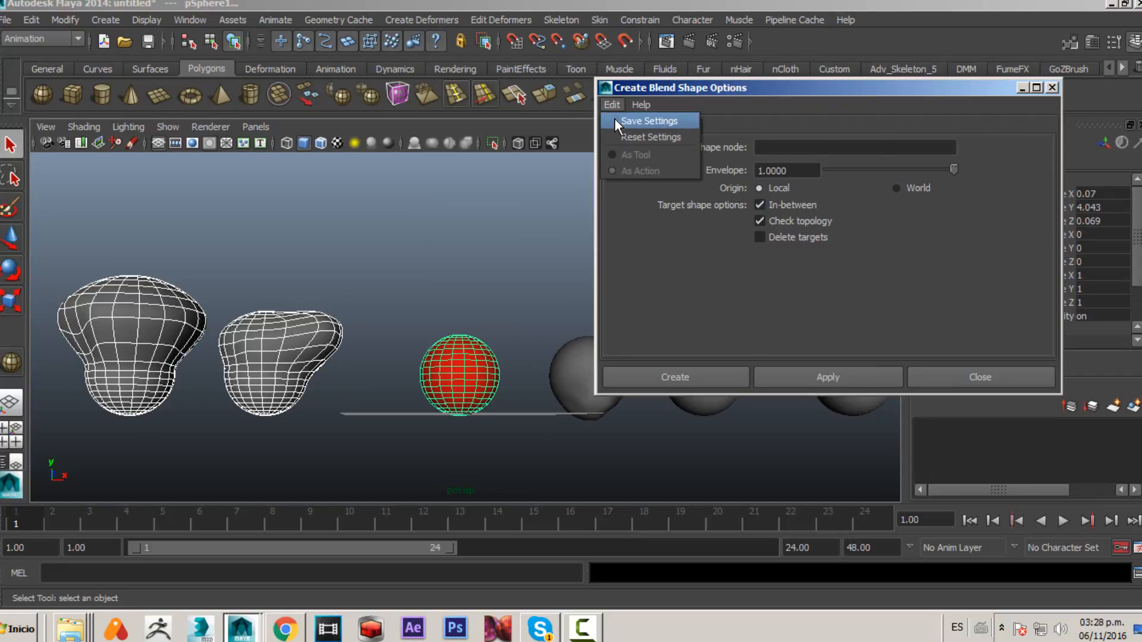
{"action": "left_click", "coordinate": [615, 132]}
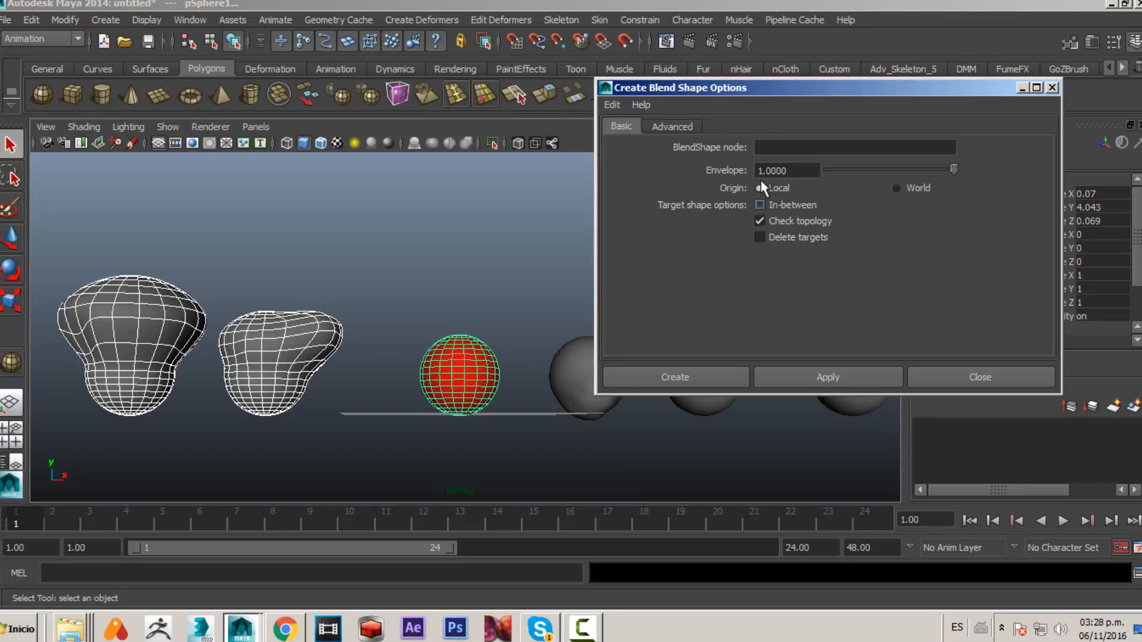
- Enable In-between and apply a second blend shape deformer from the selected targets, then minimize the dialog
{"action": "left_click_drag", "start_coordinate": [690, 88], "coordinate": [0, 81]}
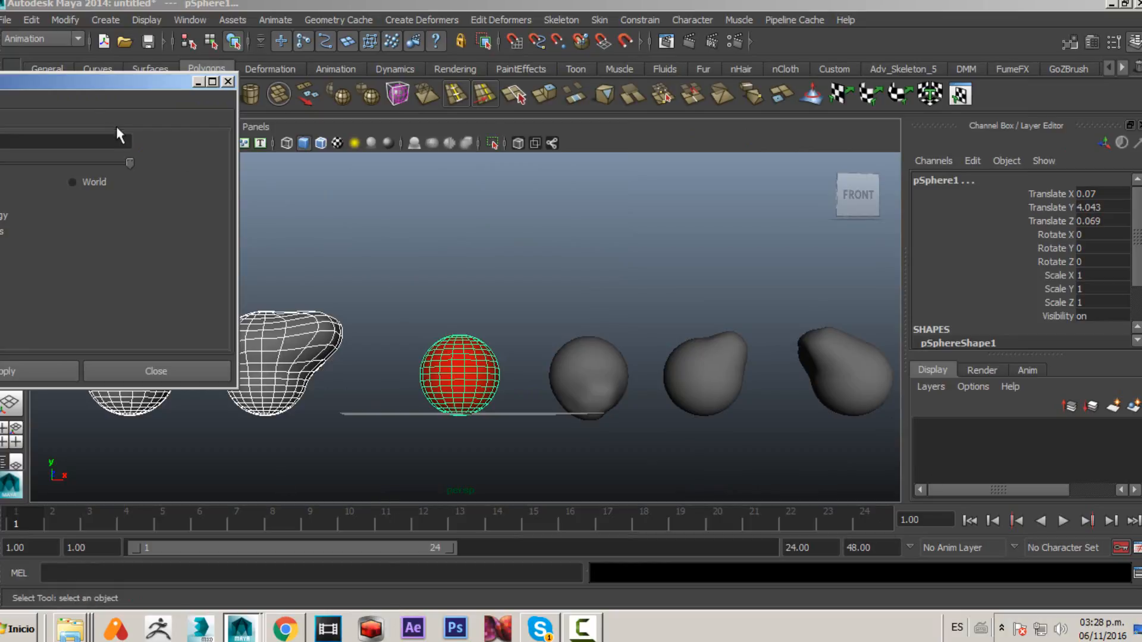
{"action": "left_click_drag", "start_coordinate": [84, 85], "coordinate": [839, 96]}
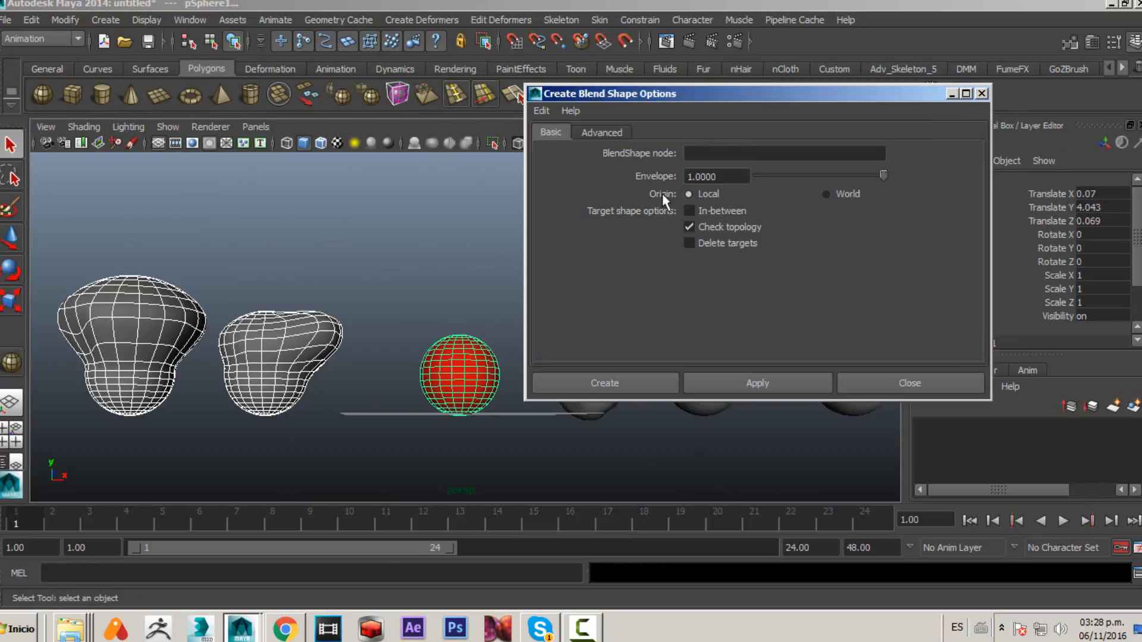
{"action": "left_click", "coordinate": [689, 211]}
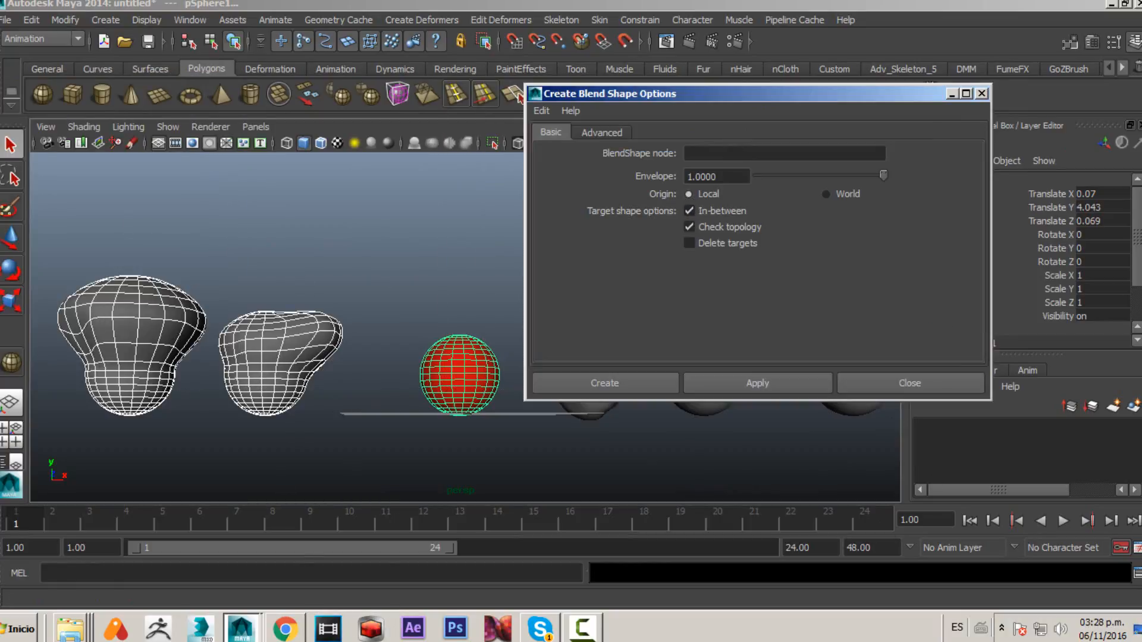
{"action": "left_click", "coordinate": [722, 383]}
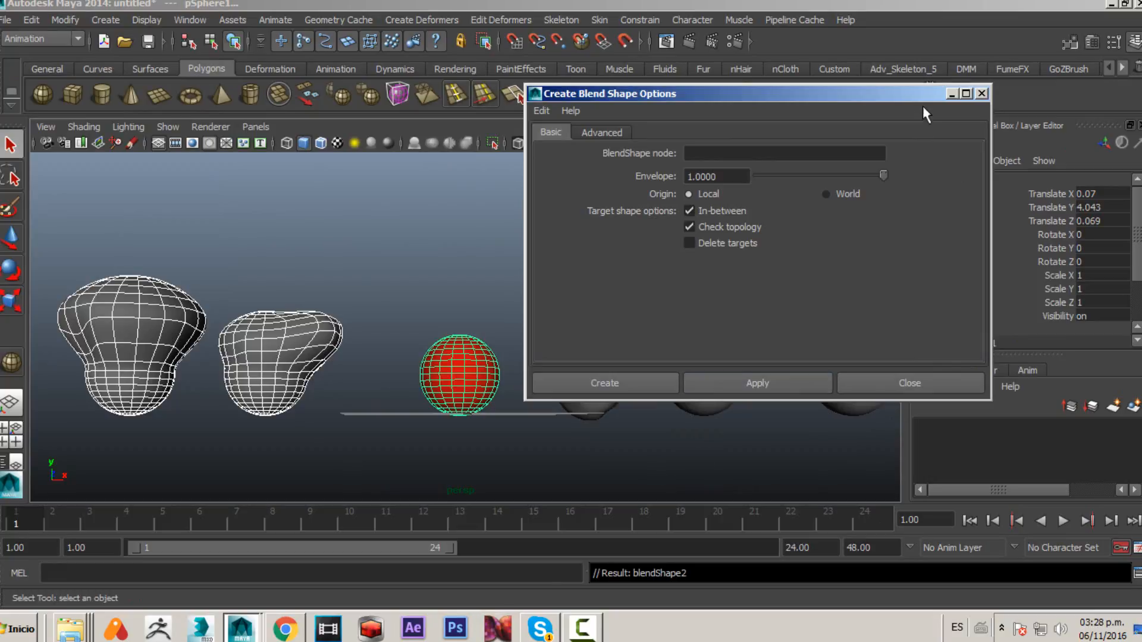
{"action": "left_click", "coordinate": [951, 93]}
- Select the red sphere and review its blend shape inputs
{"action": "left_click_drag", "start_coordinate": [429, 293], "coordinate": [489, 416]}
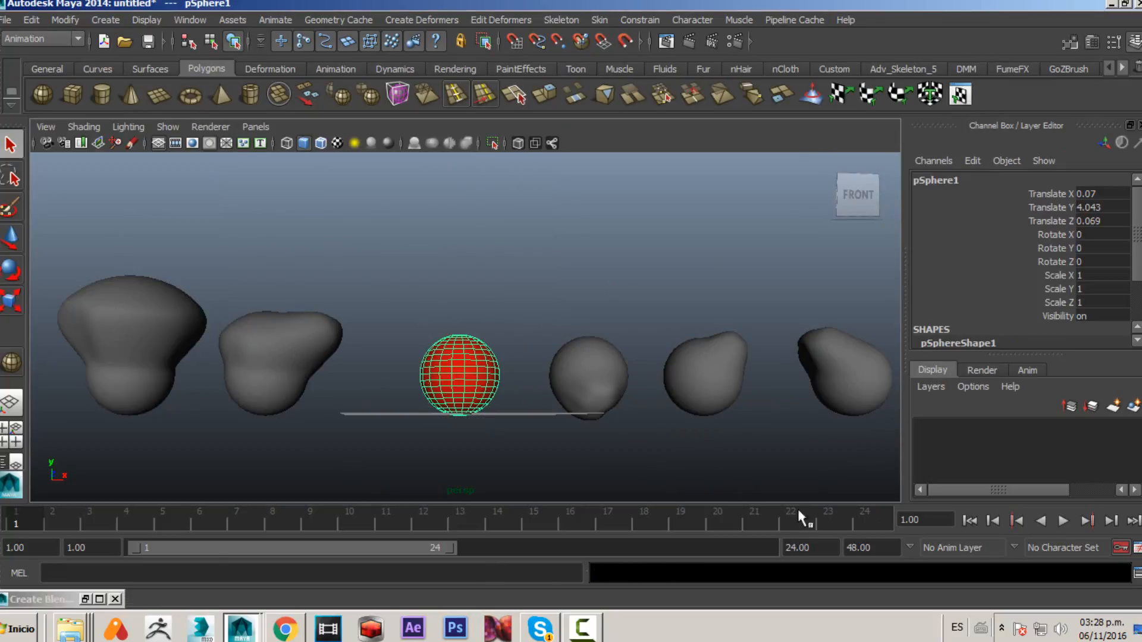
{"action": "scroll", "coordinate": [1006, 293], "scroll_direction": "down", "scroll_amount": 3}
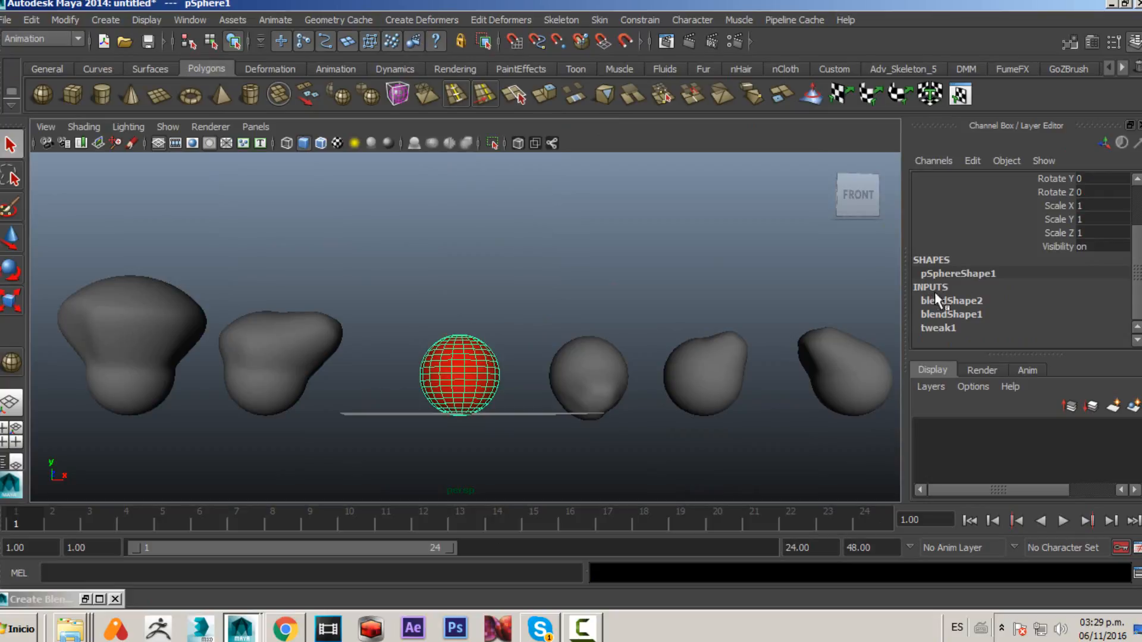
- Expand blendShape2 on the red sphere and set its pSphere6 in-between weight to 0.7
{"action": "left_click", "coordinate": [975, 302]}
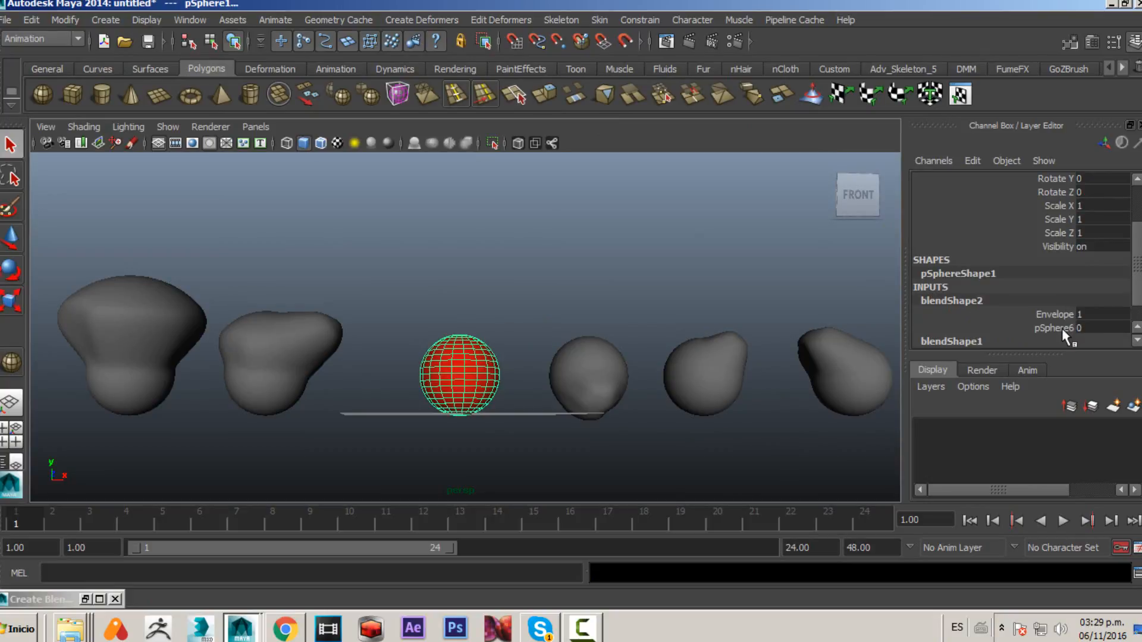
{"action": "left_click", "coordinate": [1061, 328]}
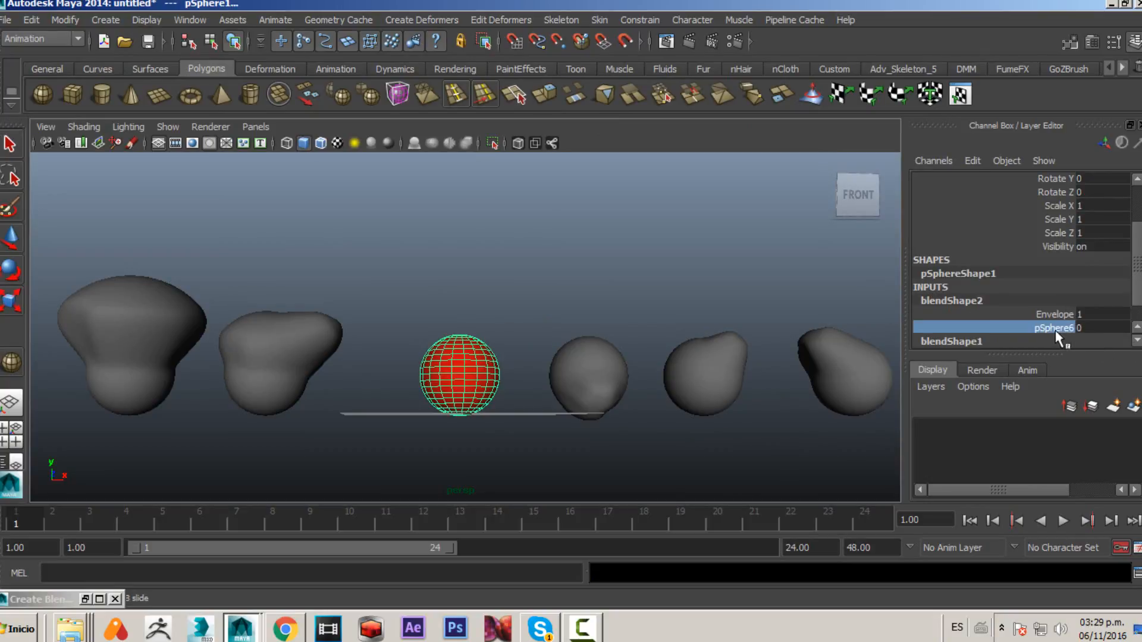
{"action": "scroll", "coordinate": [507, 350], "scroll_direction": "up", "scroll_amount": 3}
{"action": "middle_click_drag", "start_coordinate": [509, 359], "coordinate": [368, 392]}
{"action": "scroll", "coordinate": [533, 375], "scroll_direction": "down", "scroll_amount": 1}
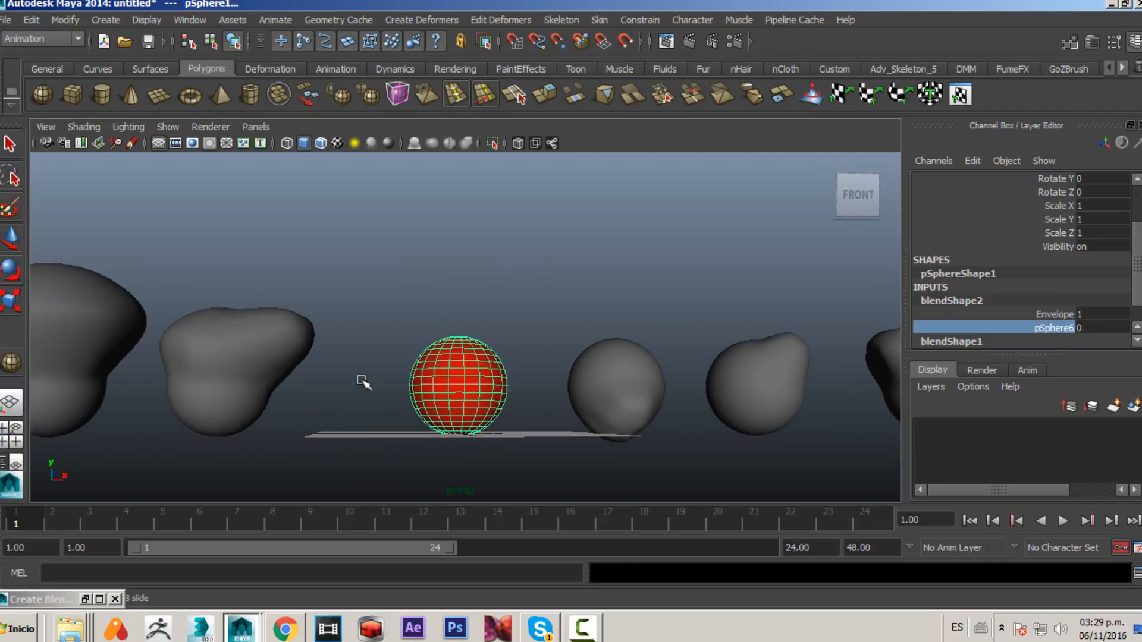
{"action": "middle_click_drag", "start_coordinate": [451, 416], "coordinate": [406, 397]}
{"action": "left_click_drag", "start_coordinate": [456, 334], "coordinate": [397, 386], "text": "alt"}
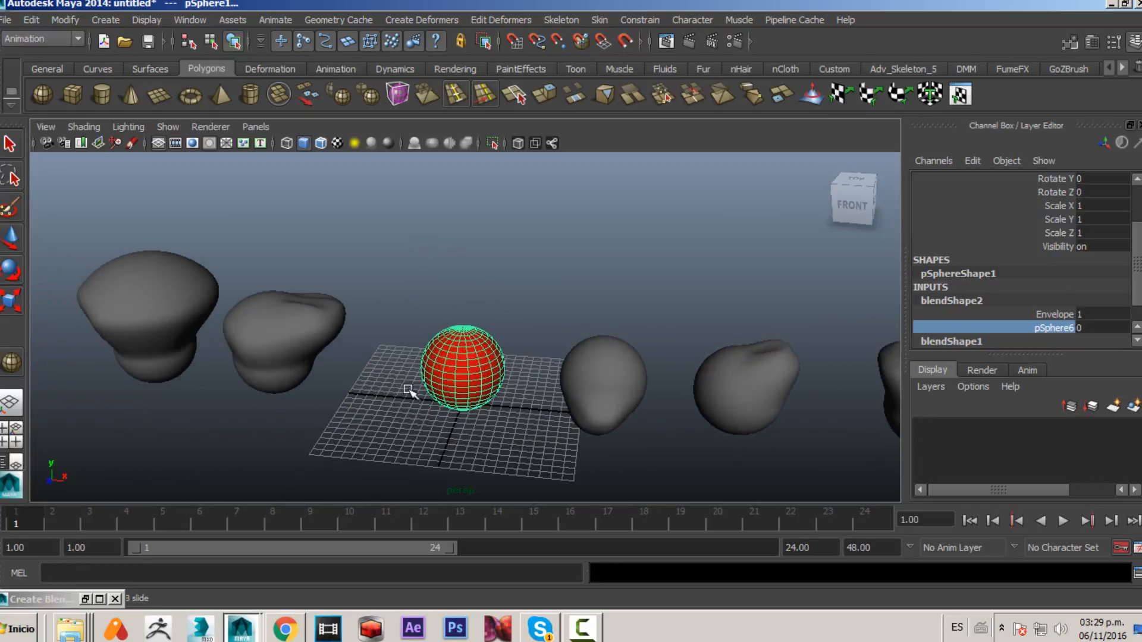
{"action": "mouse_move", "coordinate": [508, 402]}
{"action": "left_mouse_down", "text": "alt"}
{"action": "mouse_move", "coordinate": [571, 423]}
{"action": "mouse_move", "coordinate": [516, 391]}
{"action": "left_mouse_up", "text": "alt"}
{"action": "middle_click_drag", "start_coordinate": [516, 391], "coordinate": [530, 363], "text": "alt"}
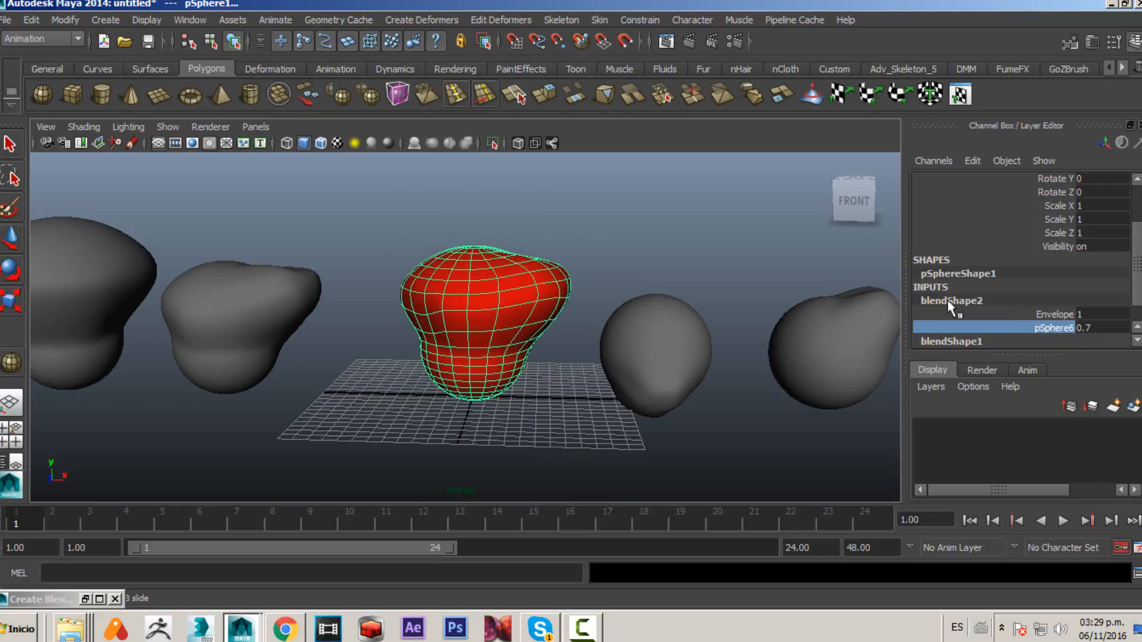
- Scrub blendShape1's pSphere3 weight up to 1 and back down to 0
{"action": "left_click", "coordinate": [951, 341]}
{"action": "scroll", "coordinate": [1055, 324], "scroll_direction": "down", "scroll_amount": 1}
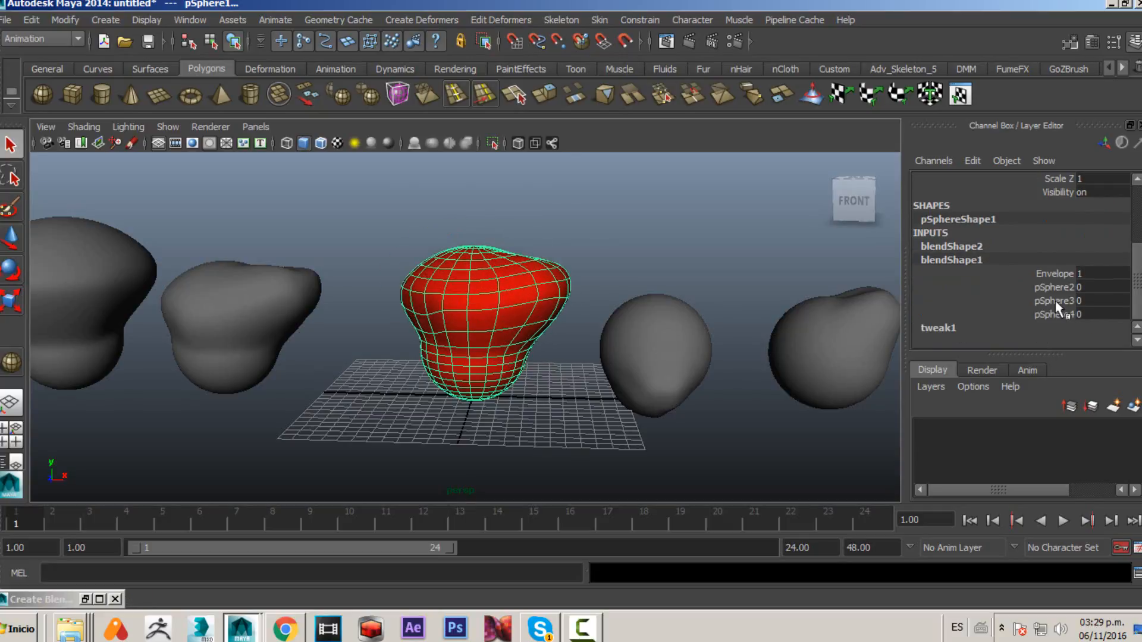
{"action": "left_click", "coordinate": [1056, 302]}
{"action": "left_click_drag", "start_coordinate": [518, 378], "coordinate": [638, 352], "text": "alt"}
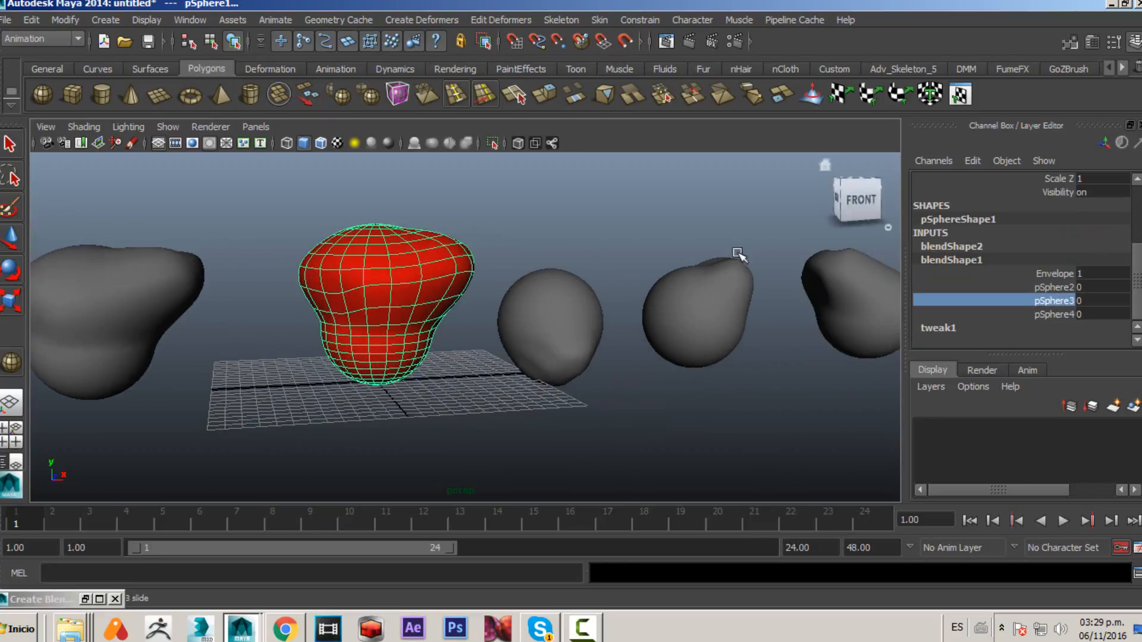
{"action": "middle_click_drag", "start_coordinate": [543, 382], "coordinate": [567, 384]}
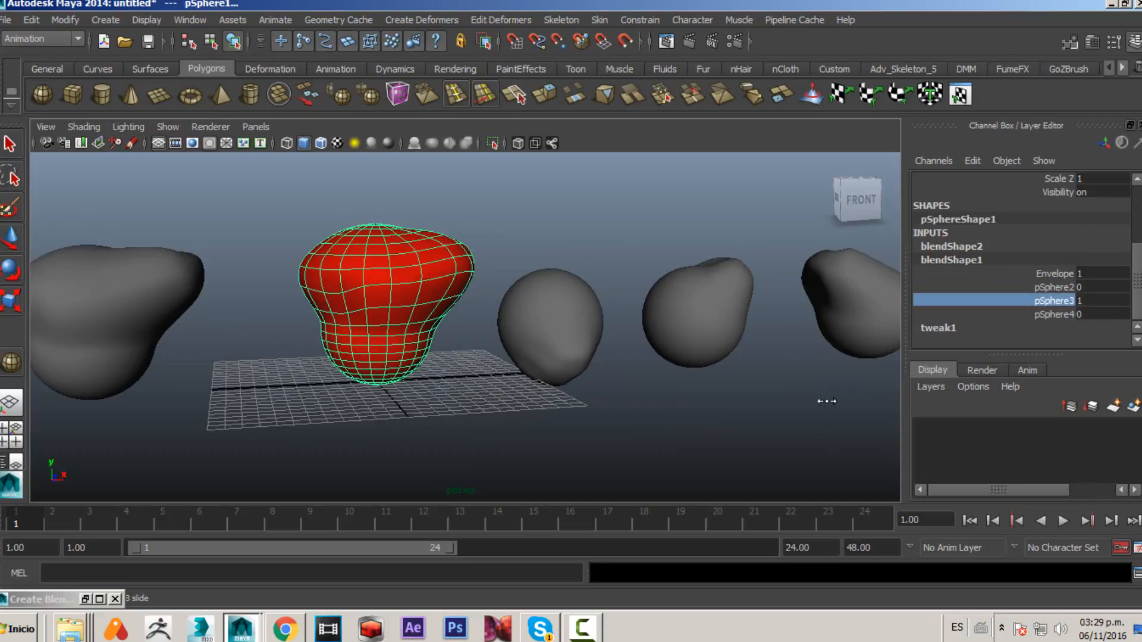
{"action": "middle_click_drag", "start_coordinate": [891, 408], "coordinate": [543, 403]}
{"action": "middle_click_drag", "start_coordinate": [610, 386], "coordinate": [898, 362]}
{"action": "middle_click_drag", "start_coordinate": [715, 351], "coordinate": [568, 351]}
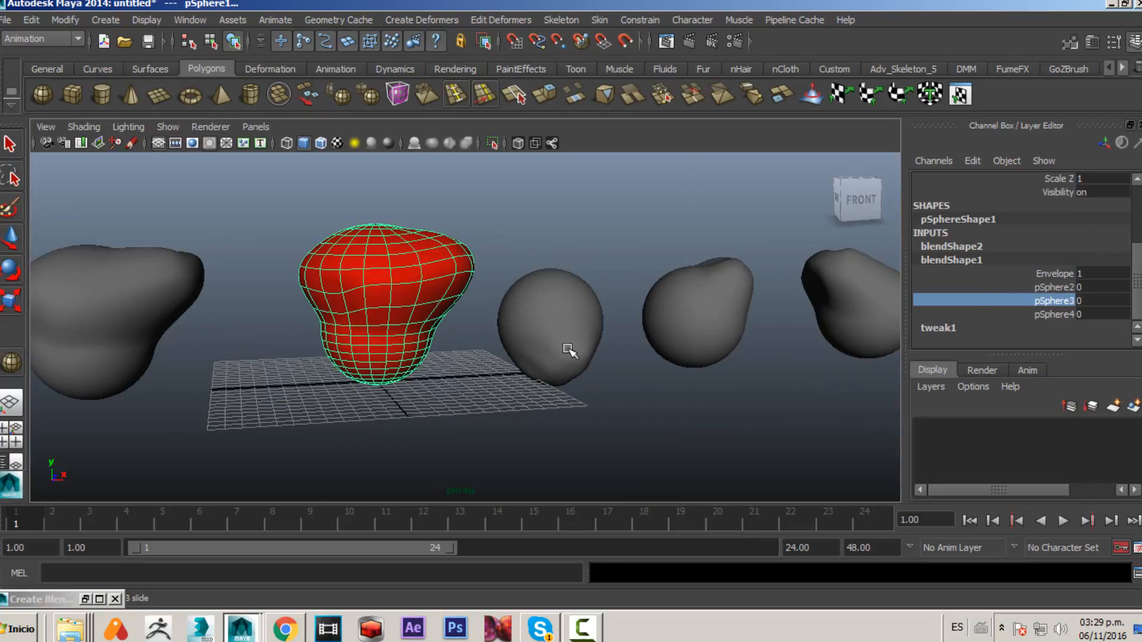
- Set blendShape2's pSphere6 weight back to 0
{"action": "left_click", "coordinate": [982, 248]}
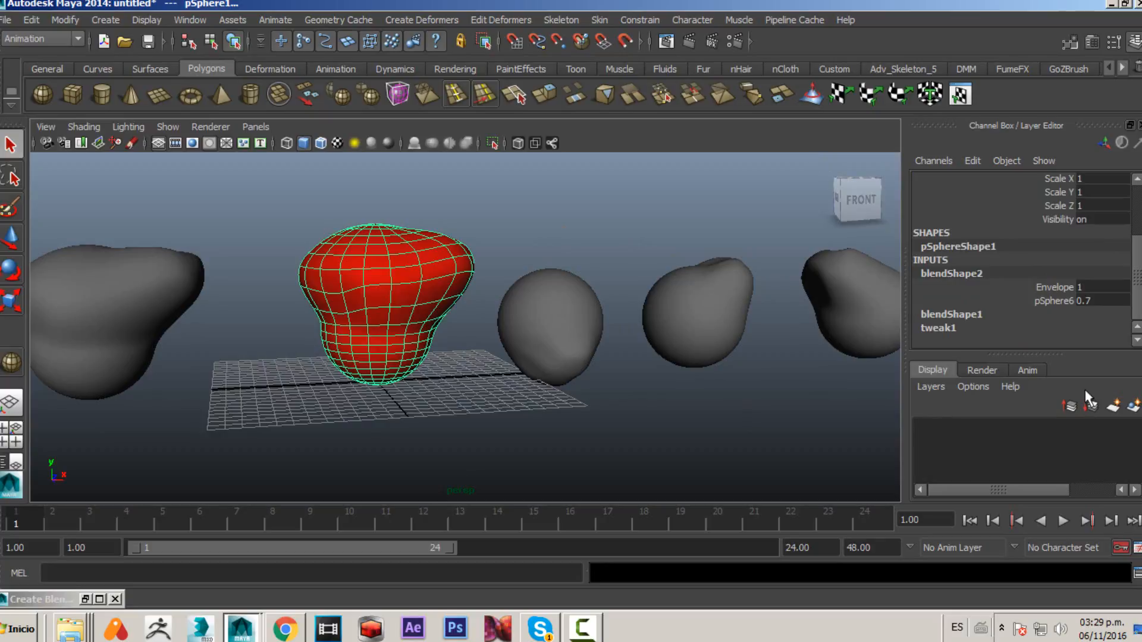
{"action": "left_click", "coordinate": [1049, 302]}
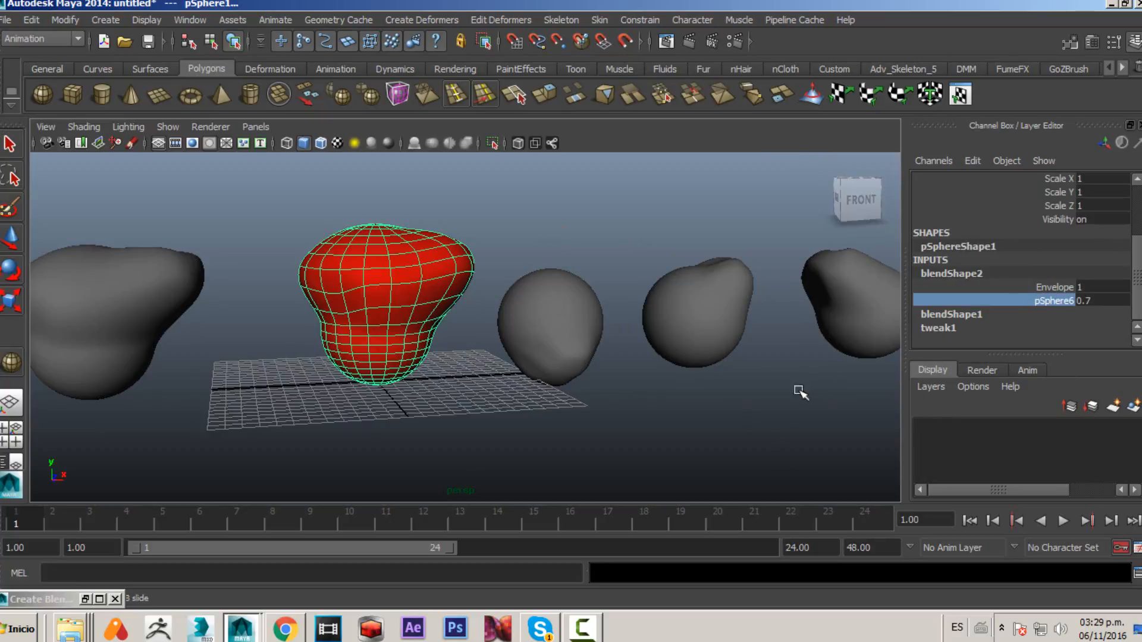
{"action": "middle_click_drag", "start_coordinate": [714, 427], "coordinate": [416, 427]}
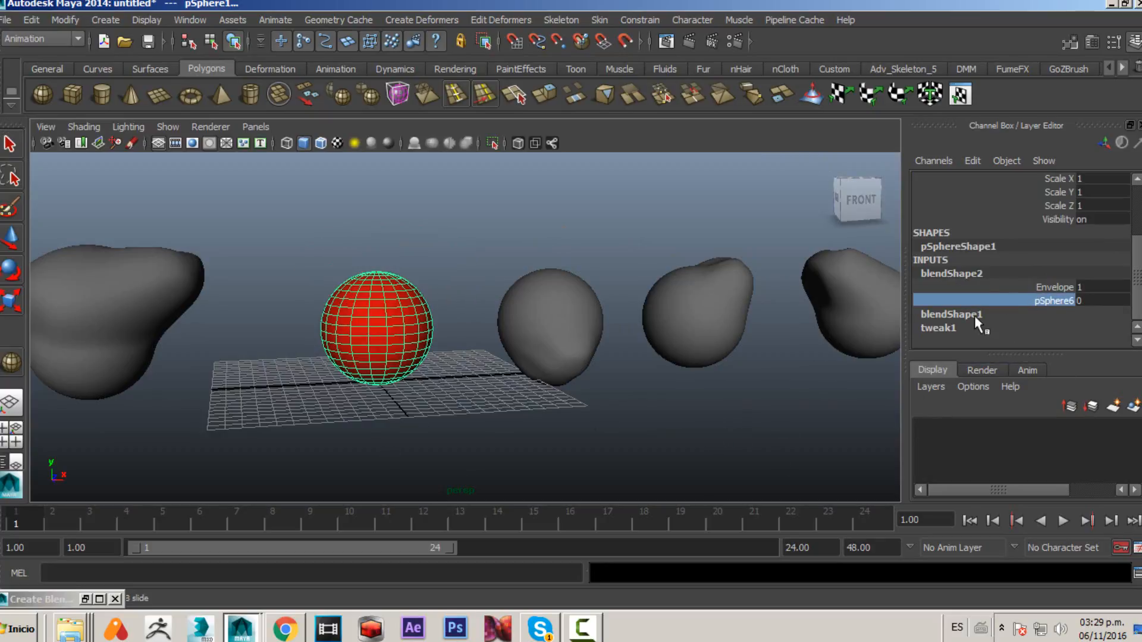
- Set blendShape1's pSphere4 weight to 1
{"action": "left_click", "coordinate": [974, 315]}
{"action": "left_click", "coordinate": [1053, 341]}
{"action": "middle_click_drag", "start_coordinate": [517, 428], "coordinate": [593, 423]}
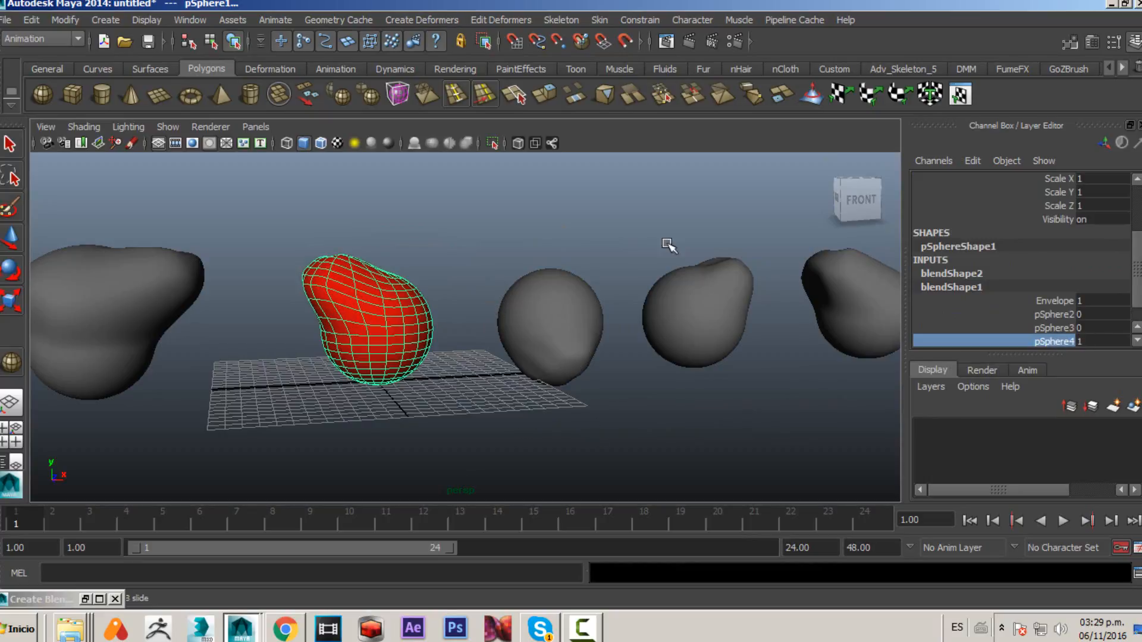
- Scrub blendShape2's pSphere6 weight up to 1 and back to 0 on top of the pSphere4 shape
{"action": "left_click", "coordinate": [964, 274]}
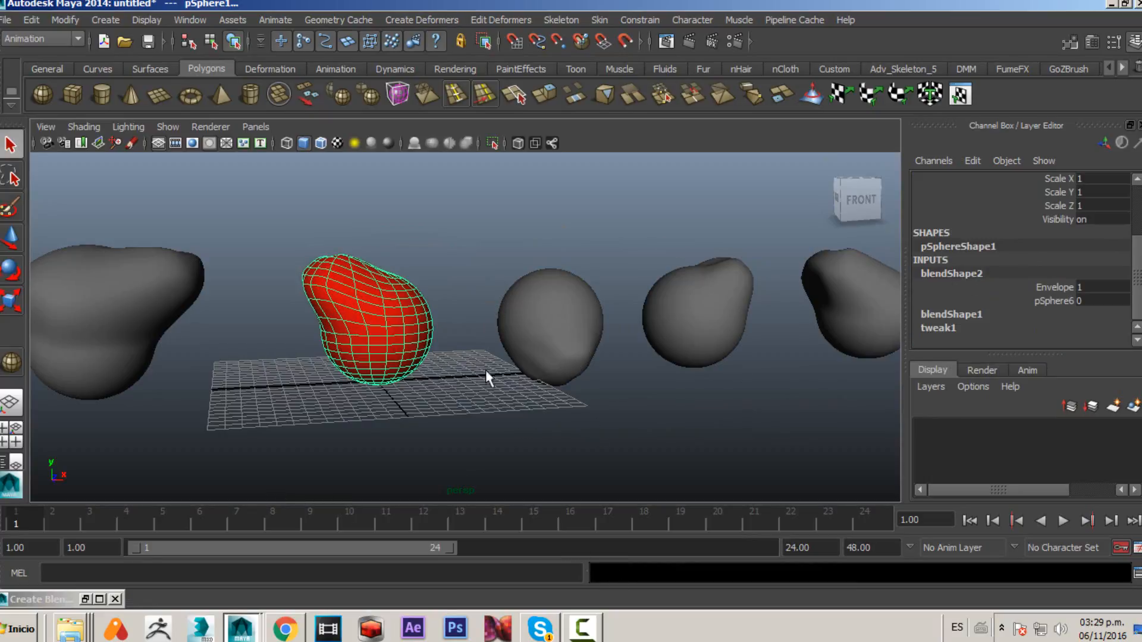
{"action": "left_click", "coordinate": [1055, 301]}
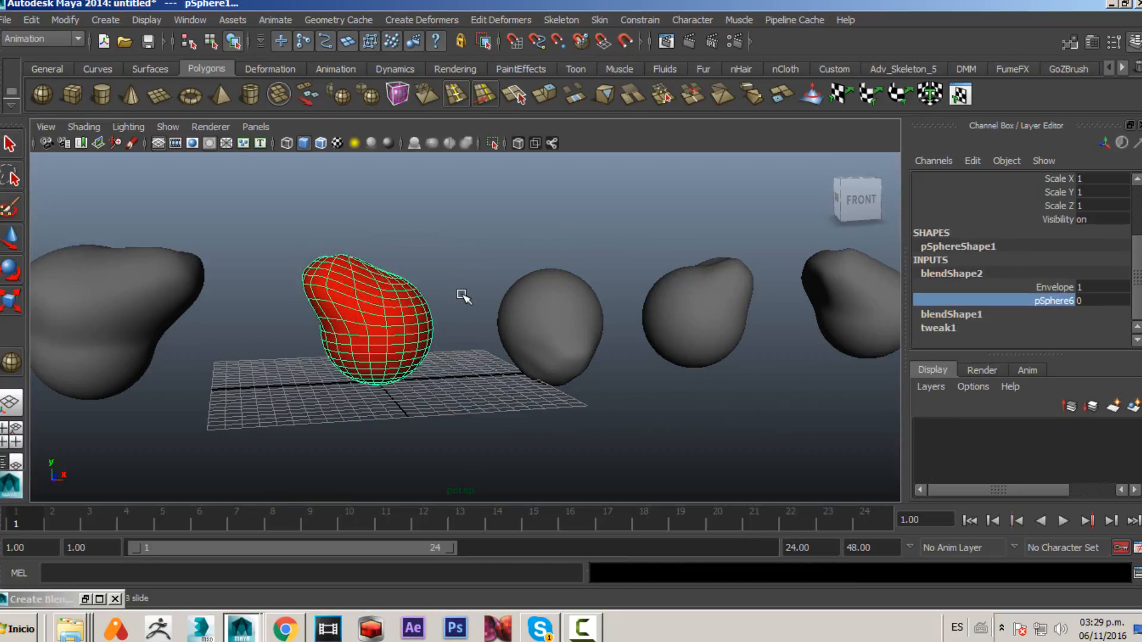
{"action": "middle_click_drag", "start_coordinate": [463, 297], "coordinate": [487, 300]}
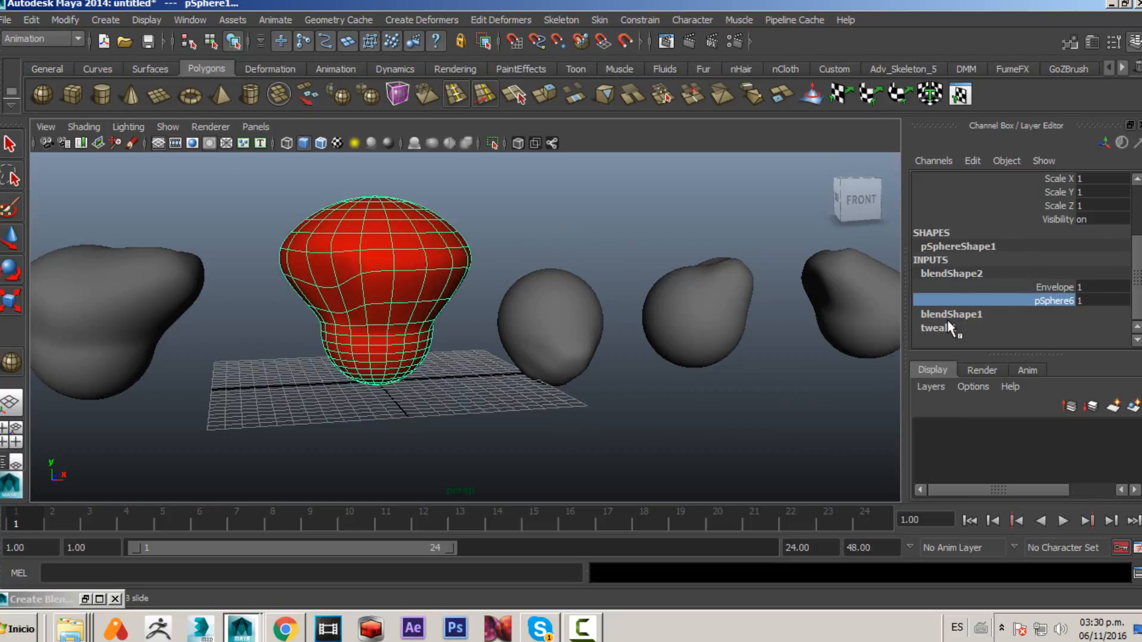
{"action": "middle_click_drag", "start_coordinate": [624, 327], "coordinate": [476, 334]}
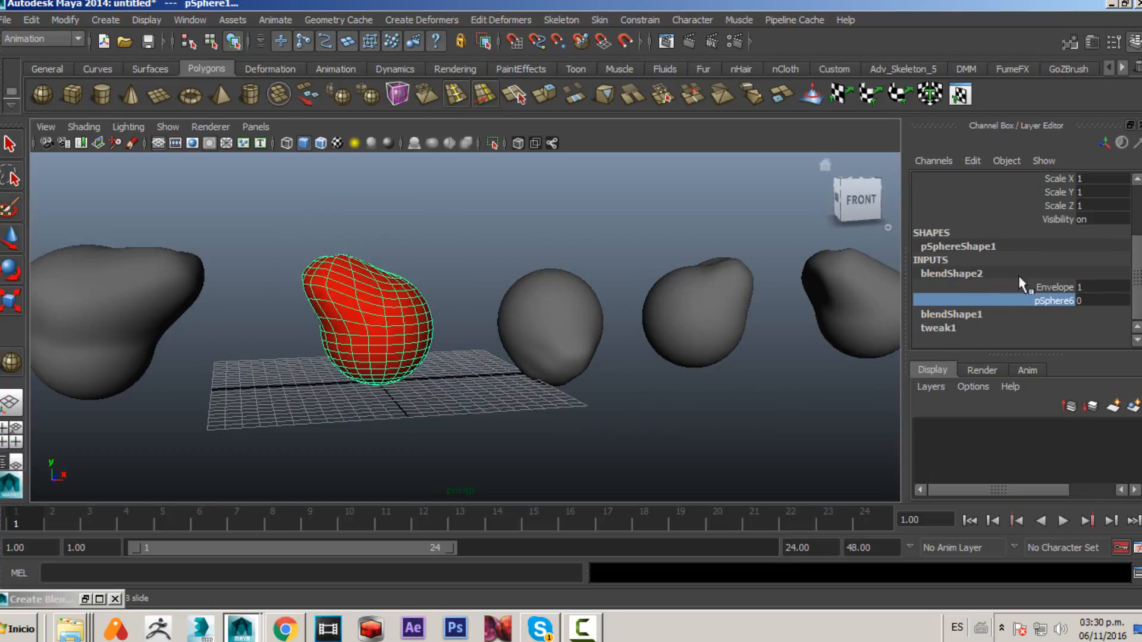
- Review both blend shape nodes and select the target shapes and the red sphere in turn
{"action": "left_click", "coordinate": [972, 314]}
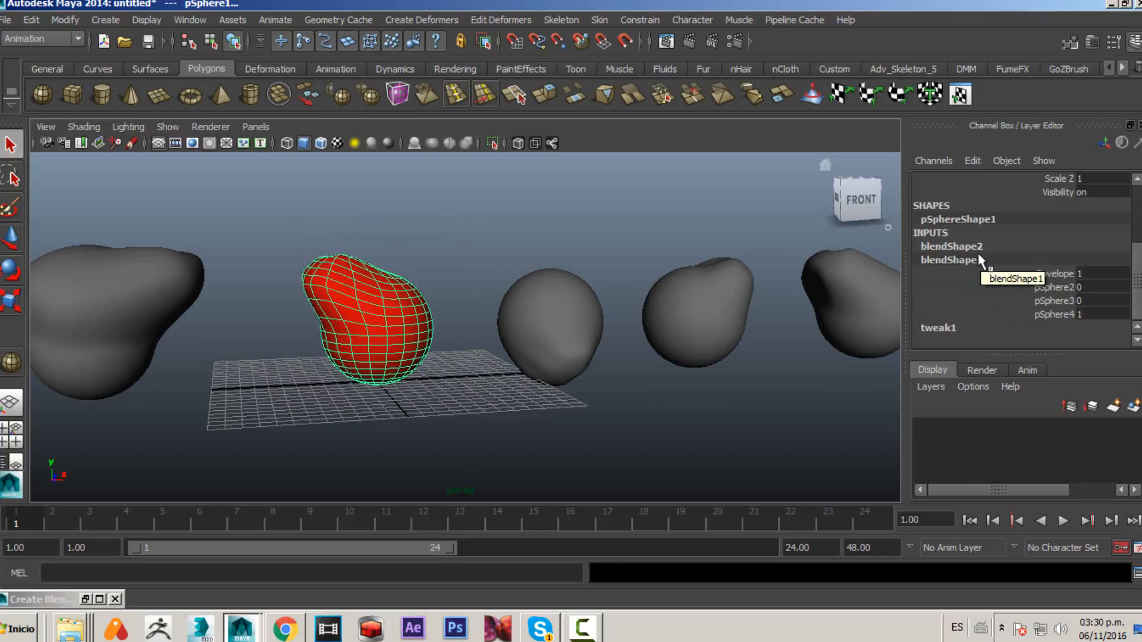
{"action": "left_click", "coordinate": [959, 249]}
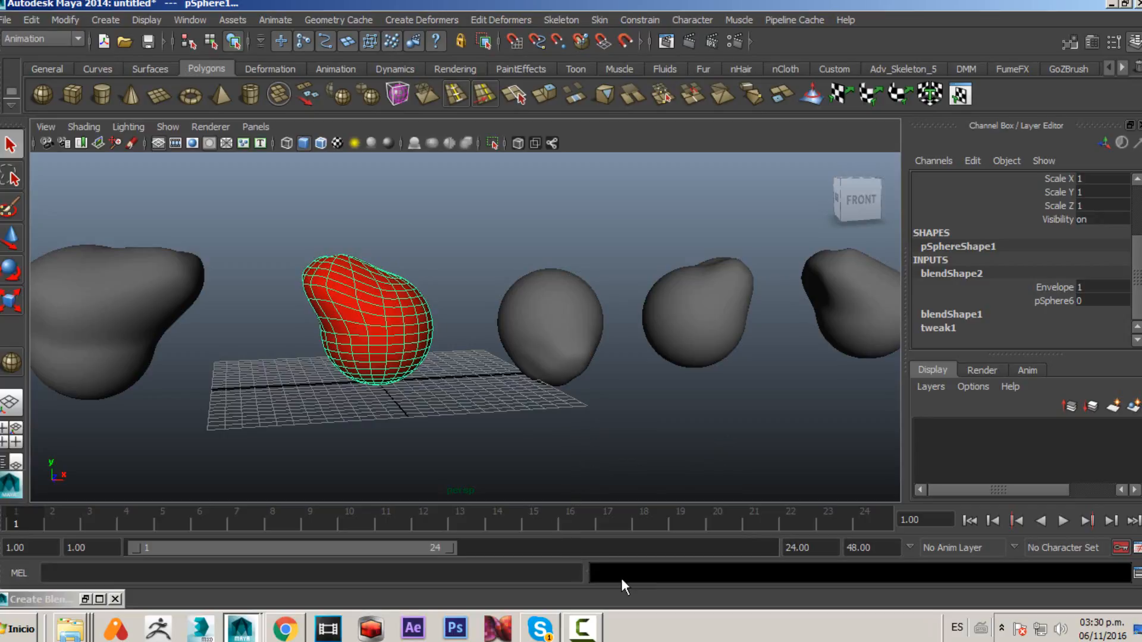
{"action": "left_click_drag", "start_coordinate": [532, 192], "coordinate": [996, 455]}
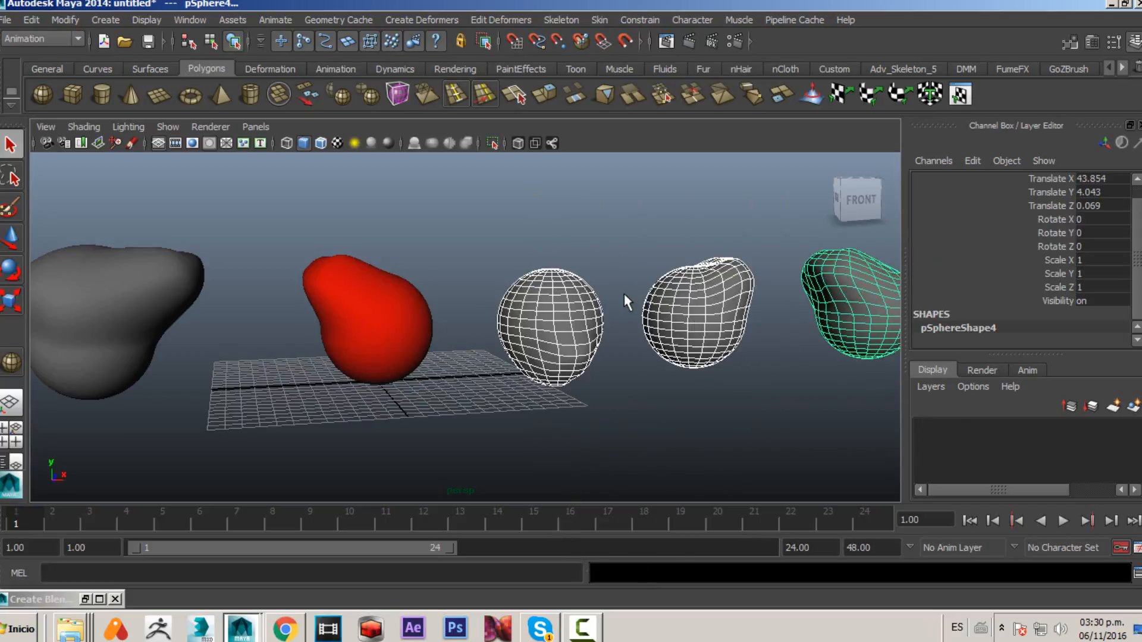
{"action": "middle_click_drag", "start_coordinate": [436, 286], "coordinate": [502, 324], "text": "alt"}
{"action": "right_click_drag", "start_coordinate": [502, 323], "coordinate": [440, 315], "text": "alt"}
{"action": "left_click_drag", "start_coordinate": [440, 316], "coordinate": [398, 298], "text": "alt"}
{"action": "left_click_drag", "start_coordinate": [107, 249], "coordinate": [394, 447]}
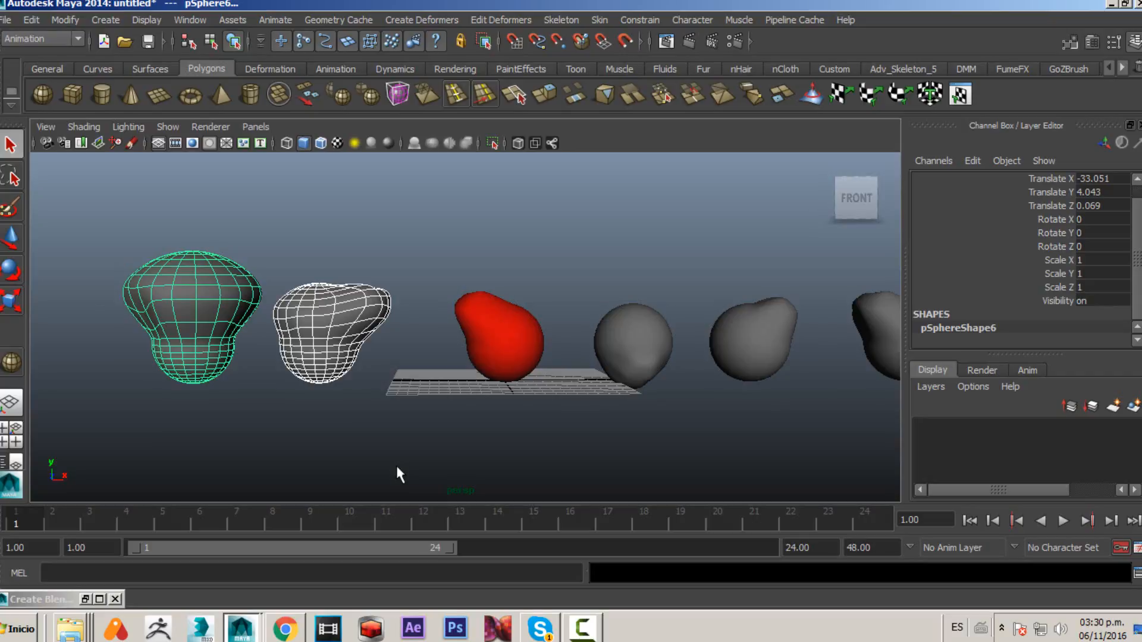
{"action": "left_click", "coordinate": [462, 338]}
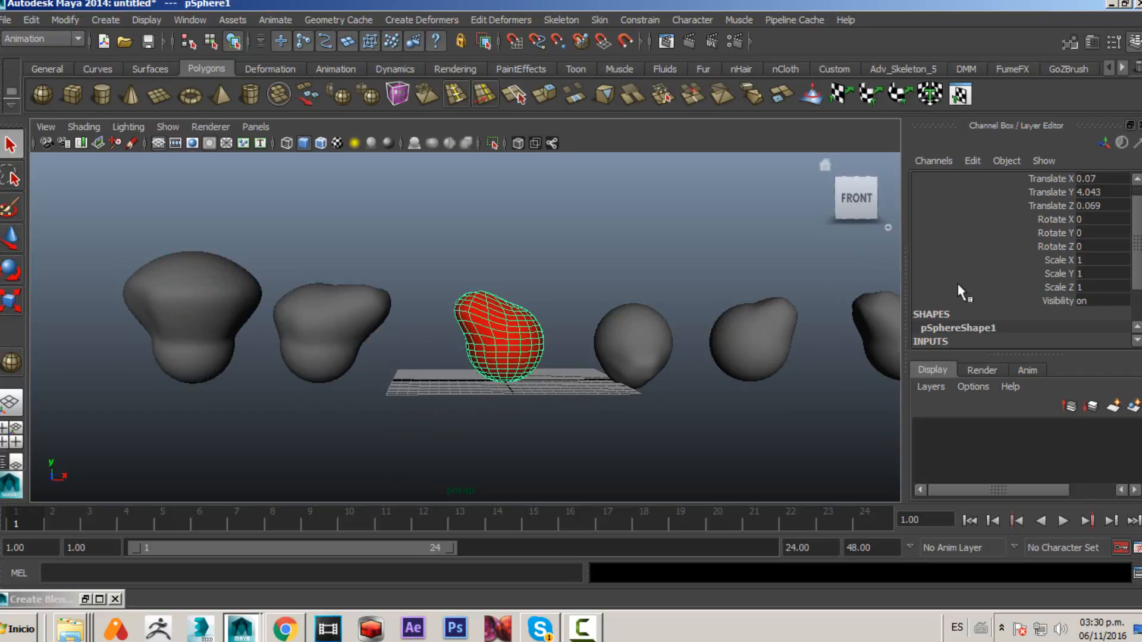
{"action": "scroll", "coordinate": [974, 329], "scroll_direction": "down", "scroll_amount": 3}
{"action": "left_click", "coordinate": [974, 309]}
{"action": "scroll", "coordinate": [1040, 321], "scroll_direction": "down", "scroll_amount": 2}
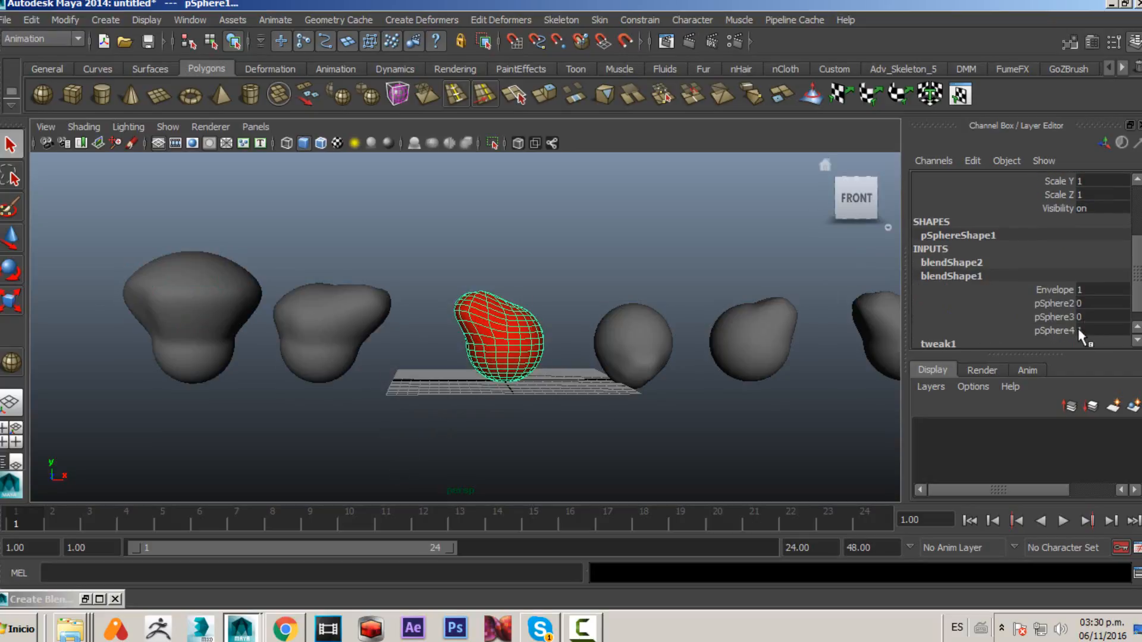
- Set blendShape1's pSphere4 weight back to 0
{"action": "left_click", "coordinate": [1064, 330]}
{"action": "middle_click_drag", "start_coordinate": [771, 330], "coordinate": [586, 362]}
{"action": "right_click_drag", "start_coordinate": [553, 404], "coordinate": [497, 406], "text": "alt"}
- Delete the red sphere's construction history to remove its blend shape deformers
{"action": "key", "text": "q"}
{"action": "left_click", "coordinate": [32, 20]}
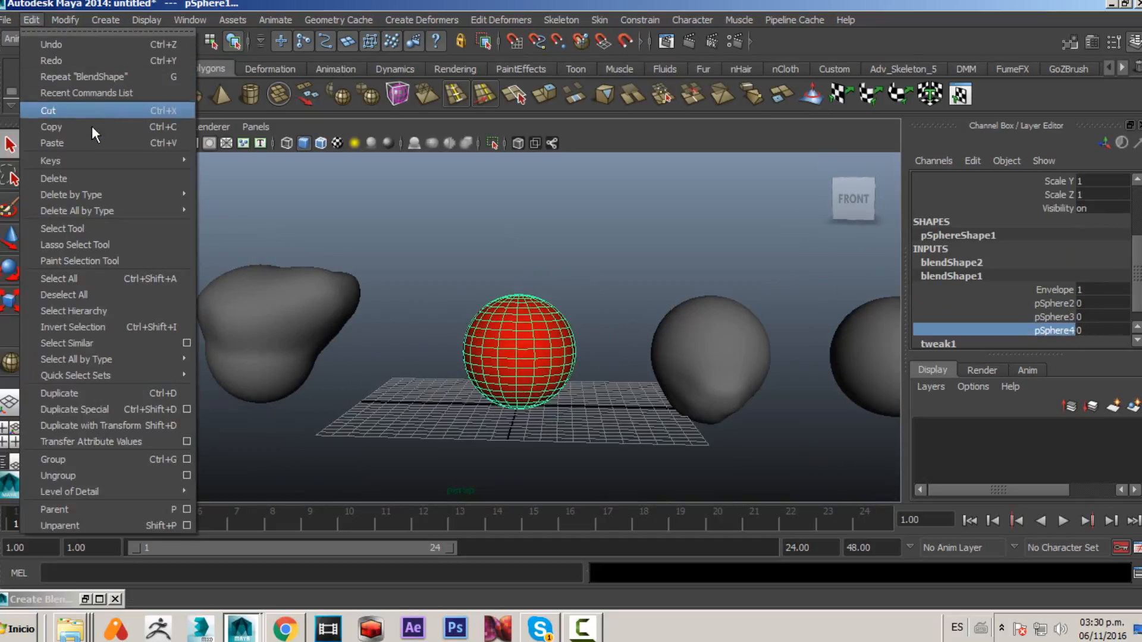
{"action": "mouse_move", "coordinate": [148, 195]}
{"action": "left_click", "coordinate": [238, 199]}
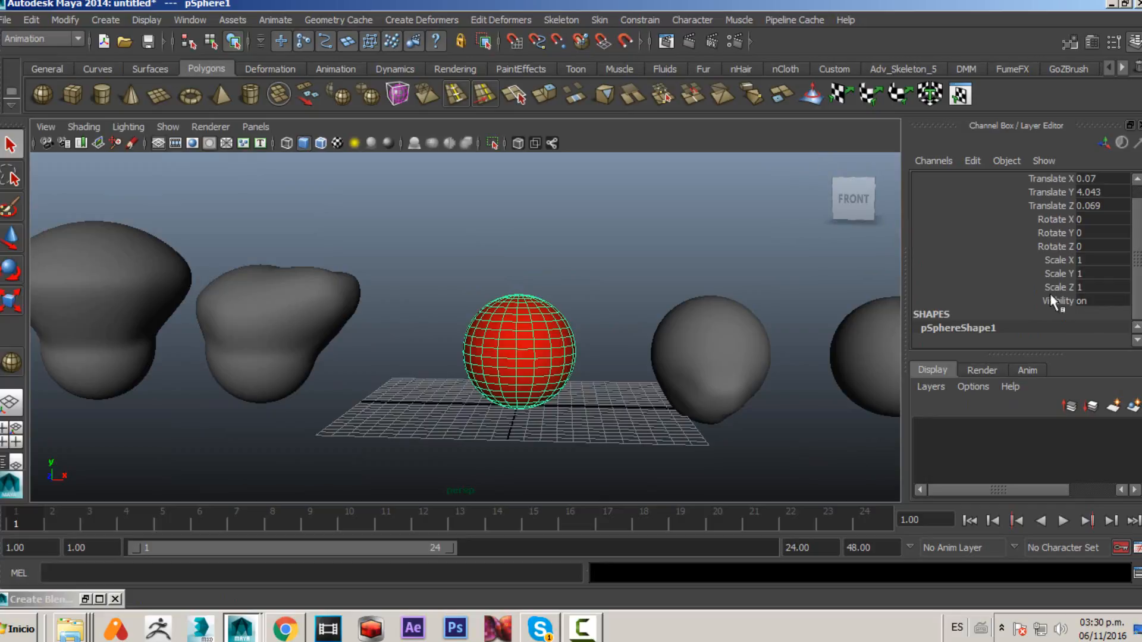
- Select the three sculpted shapes right of the red sphere, then add the red base sphere last
{"action": "right_click_drag", "start_coordinate": [673, 357], "coordinate": [600, 360], "text": "alt"}
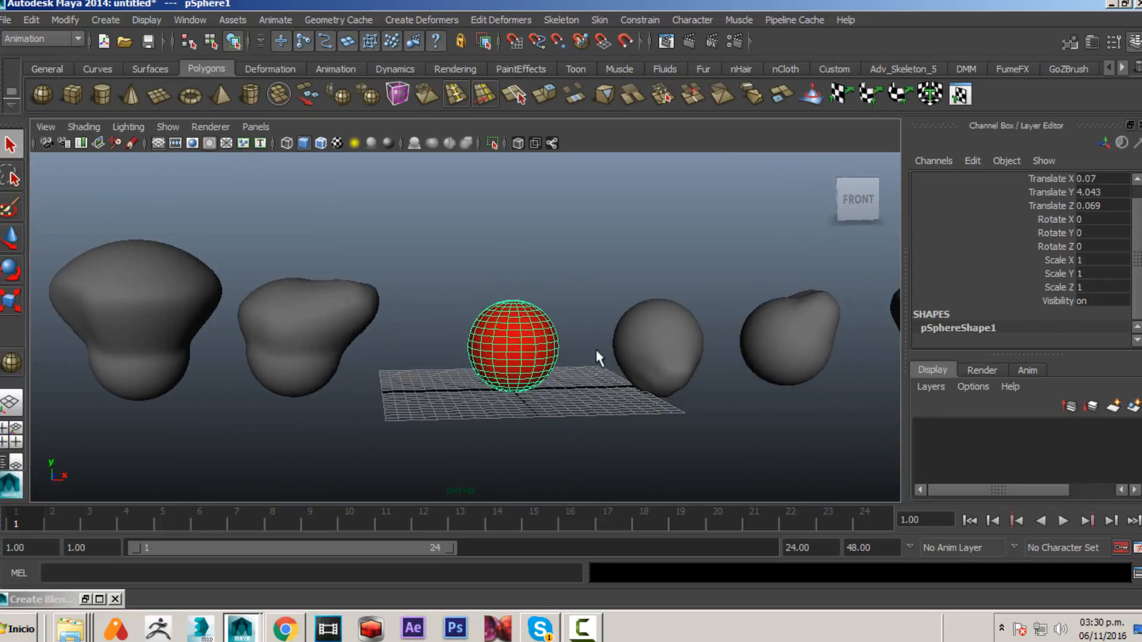
{"action": "left_click", "coordinate": [573, 412]}
{"action": "middle_click_drag", "start_coordinate": [626, 347], "coordinate": [505, 333], "text": "alt"}
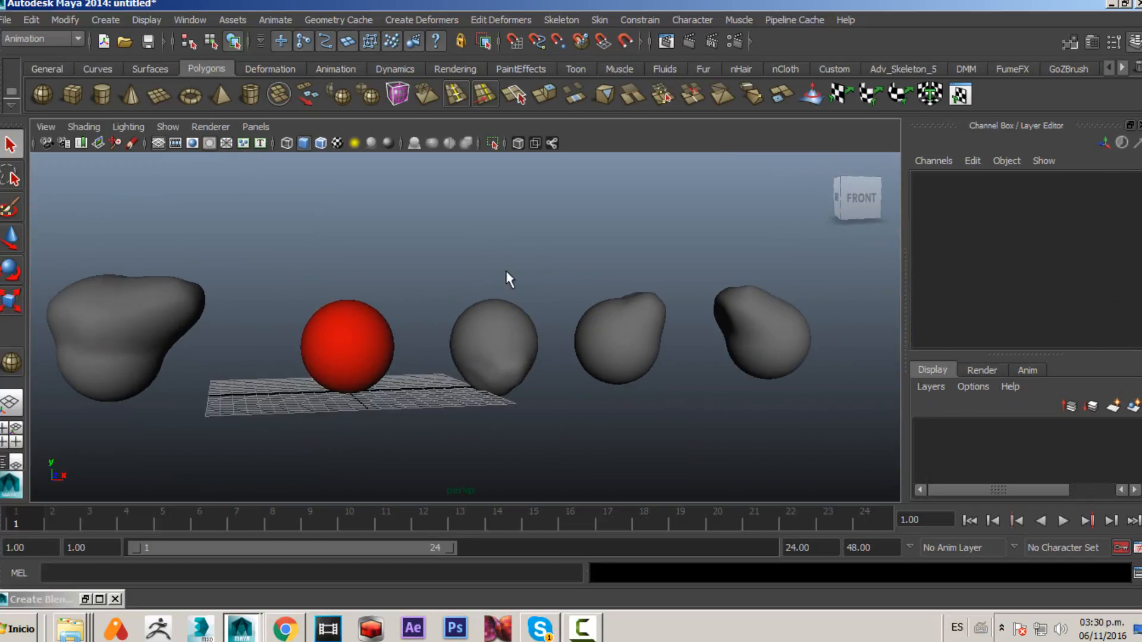
{"action": "left_click_drag", "start_coordinate": [510, 280], "coordinate": [733, 396]}
{"action": "left_click", "coordinate": [344, 355]}
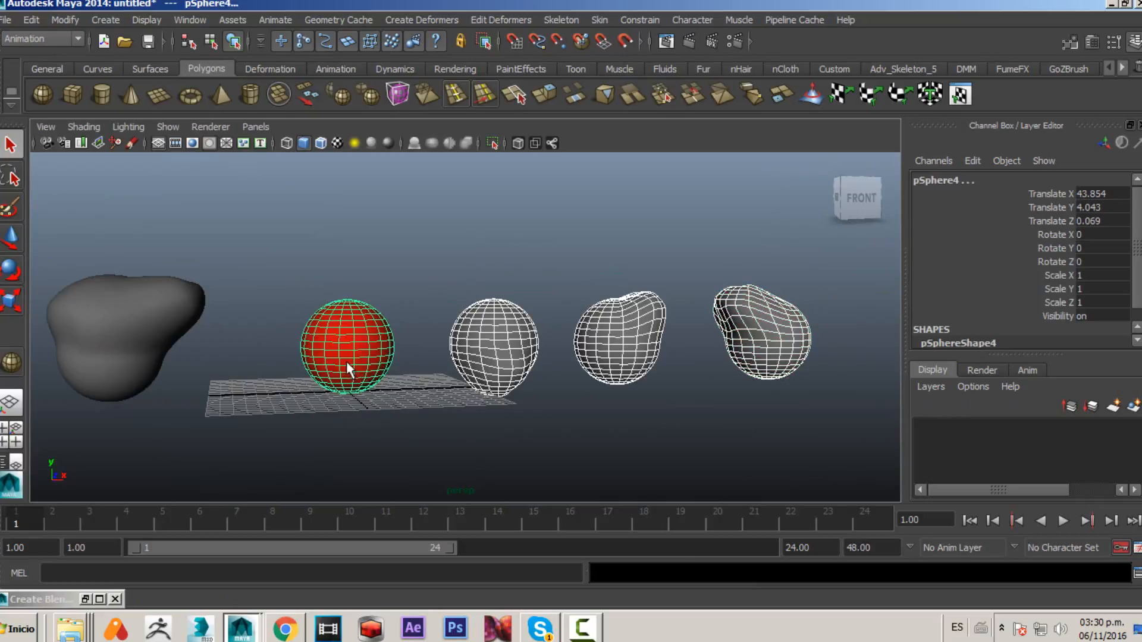
{"action": "middle_click_drag", "start_coordinate": [492, 324], "coordinate": [613, 337], "text": "alt"}
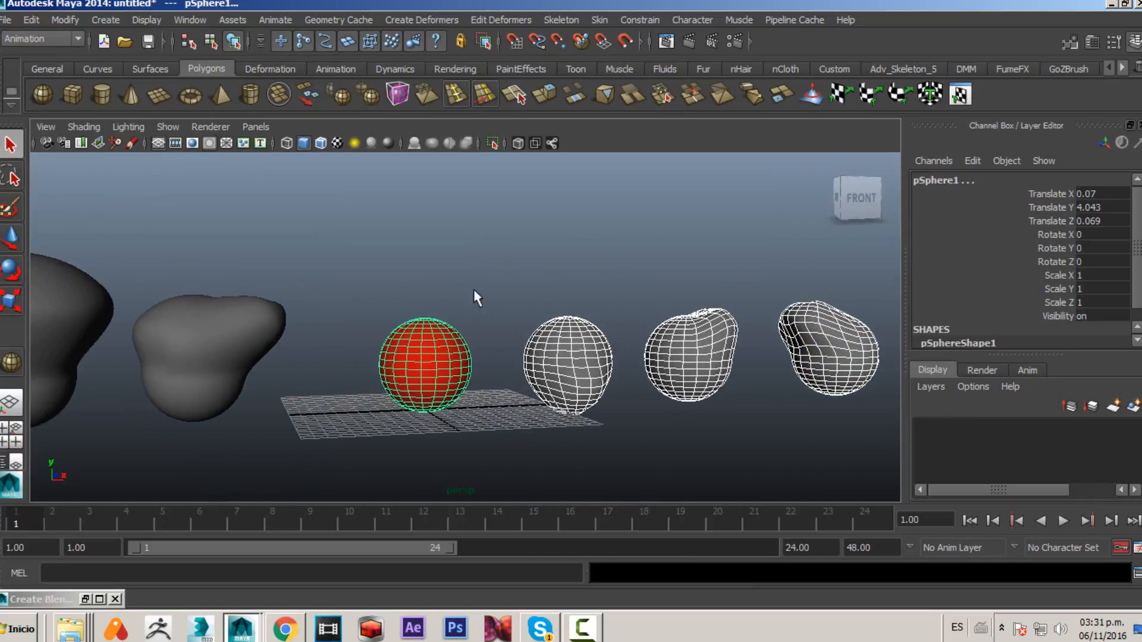
- Open the Blend Shape options, turn off In-between, apply a blend shape deformer, and close the dialog
{"action": "left_click", "coordinate": [426, 19]}
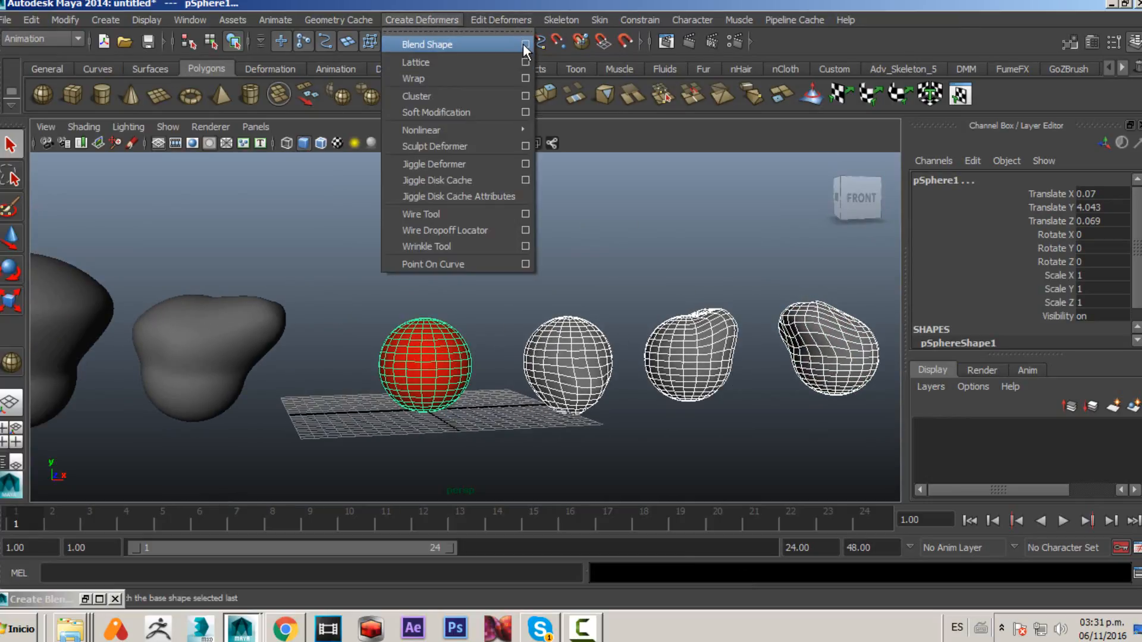
{"action": "left_click", "coordinate": [525, 44]}
{"action": "left_click", "coordinate": [690, 210]}
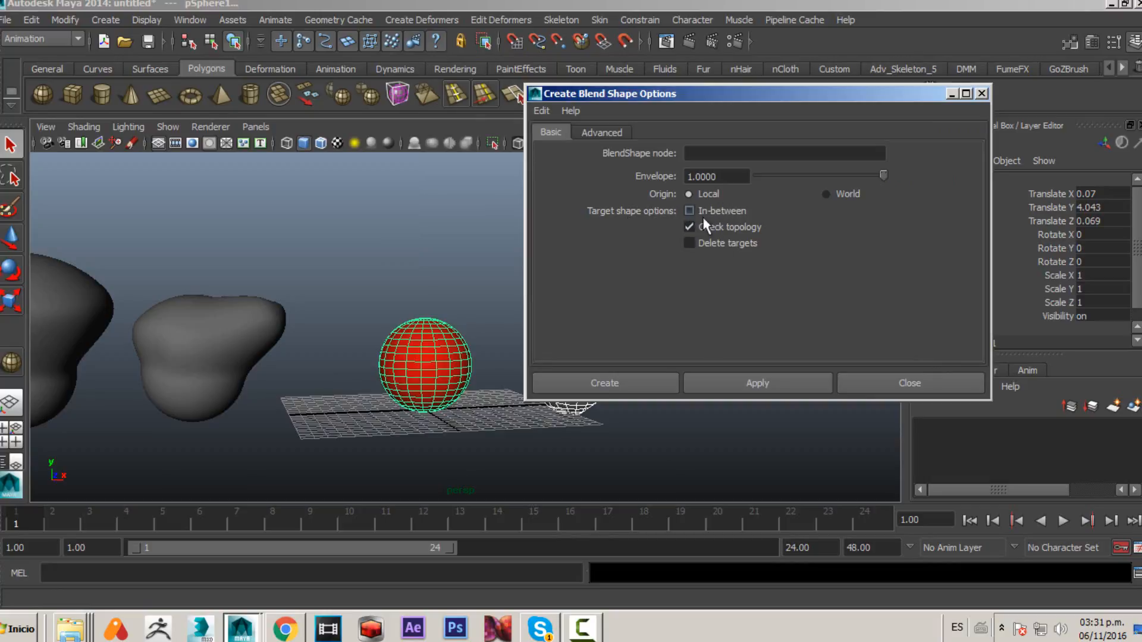
{"action": "left_click", "coordinate": [714, 382]}
{"action": "left_click", "coordinate": [902, 382]}
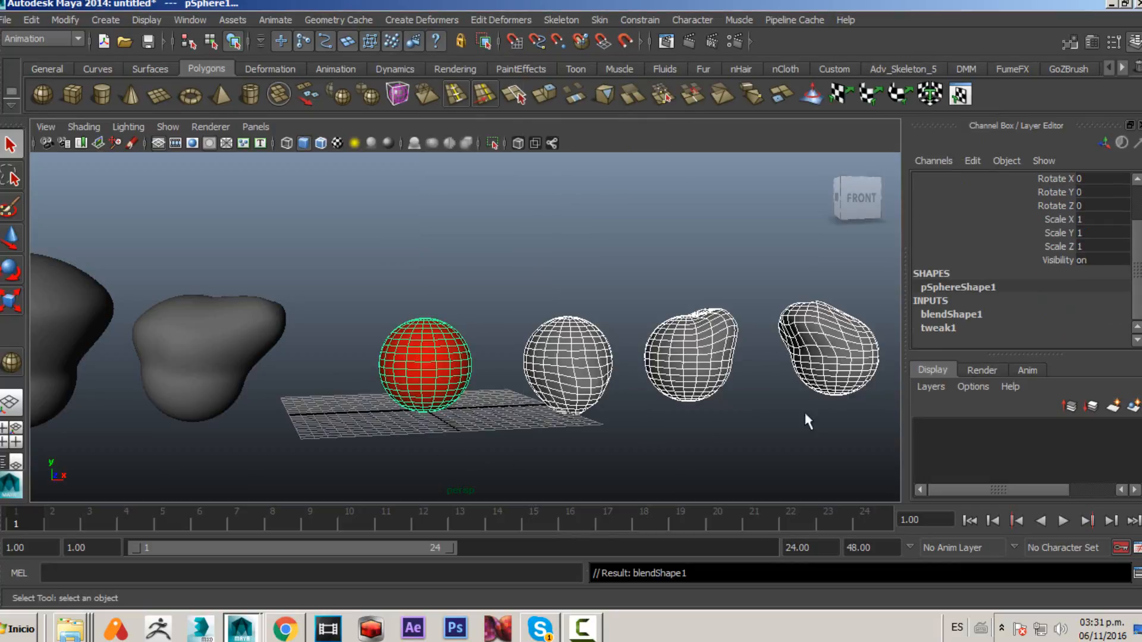
- Inspect blendShape1's target list, then select the far-left sculpted shape followed by the red base sphere
{"action": "left_click", "coordinate": [959, 315]}
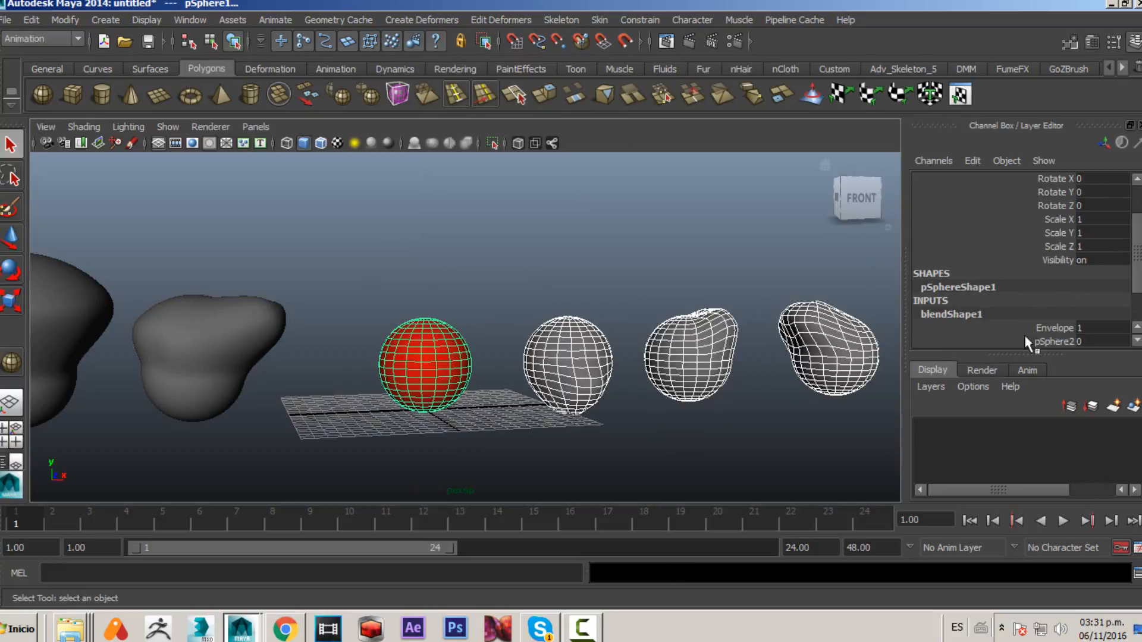
{"action": "scroll", "coordinate": [1051, 305], "scroll_direction": "down", "scroll_amount": 2}
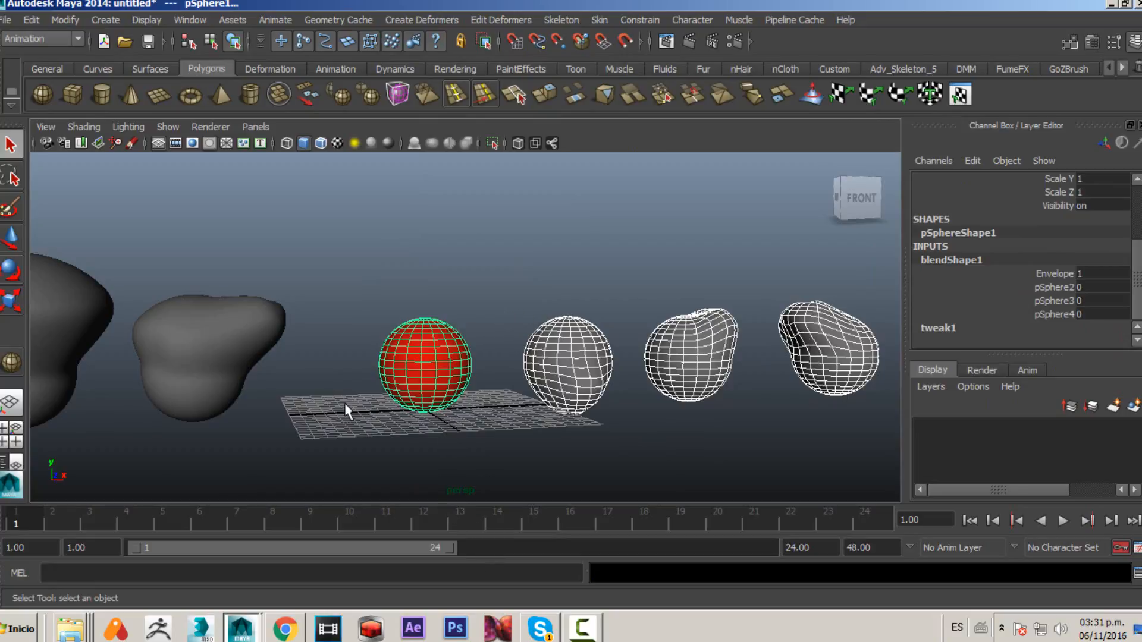
{"action": "left_click_drag", "start_coordinate": [348, 412], "coordinate": [250, 333], "text": "alt"}
{"action": "left_click", "coordinate": [249, 331]}
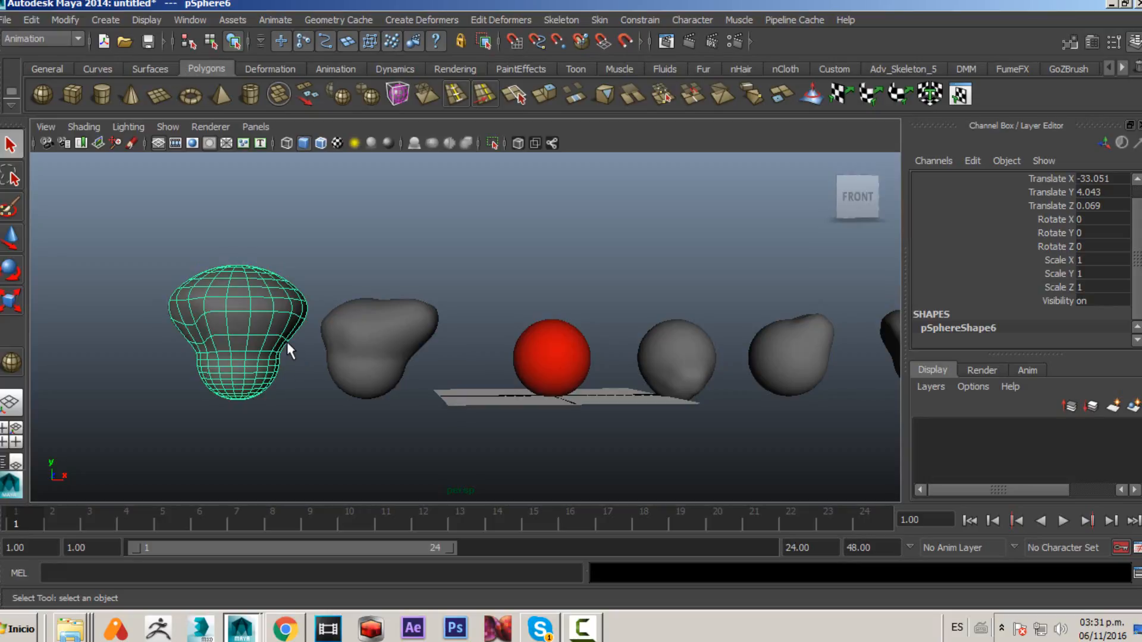
{"action": "left_click", "coordinate": [573, 352]}
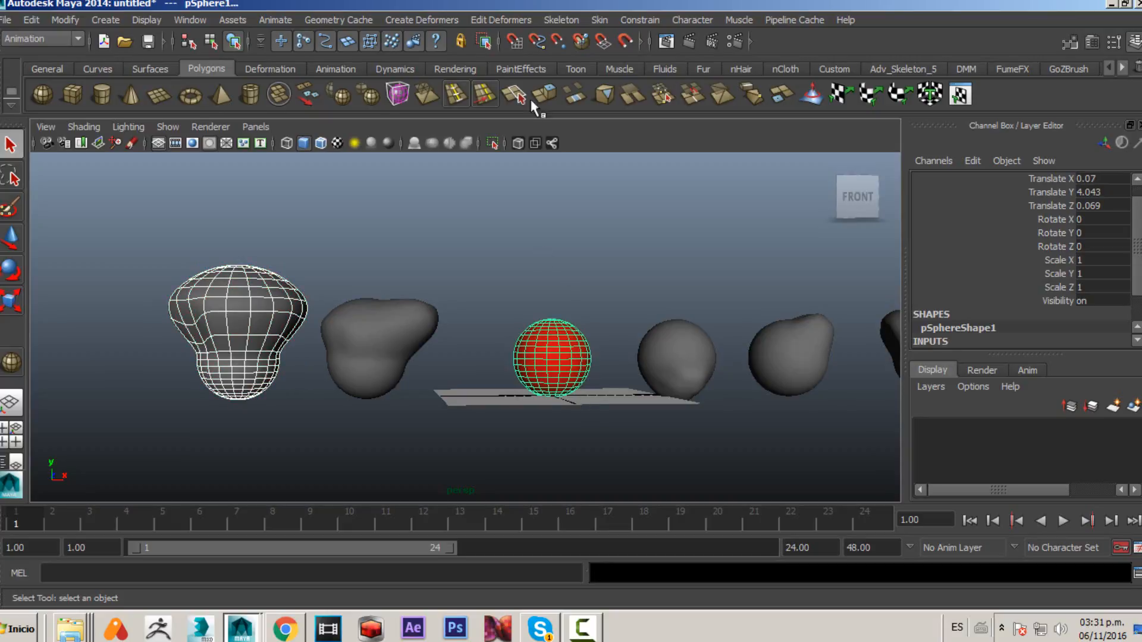
- Reset the Add Blend Shape Target options and add the selected shape as a new target of the base sphere's blend shape
{"action": "left_click", "coordinate": [443, 21]}
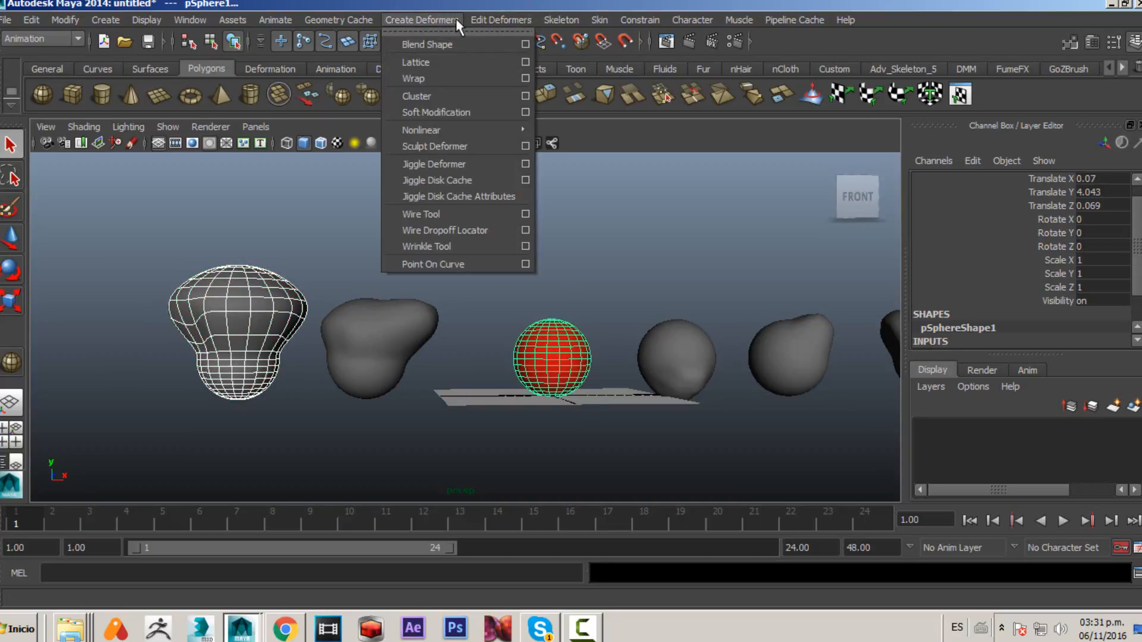
{"action": "mouse_move", "coordinate": [474, 22]}
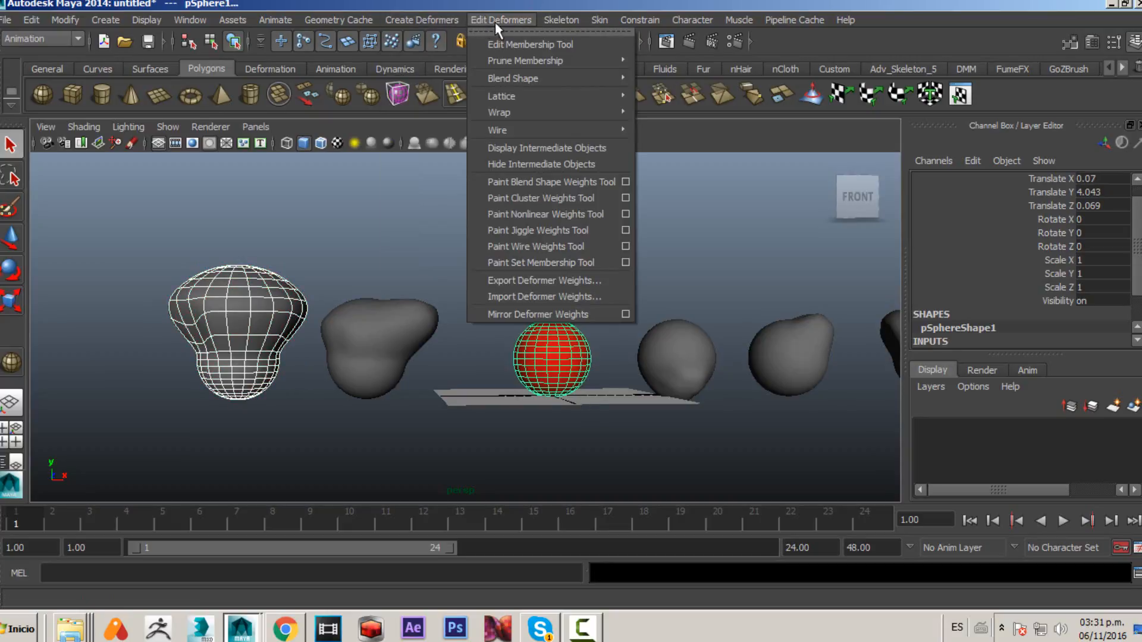
{"action": "mouse_move", "coordinate": [545, 76]}
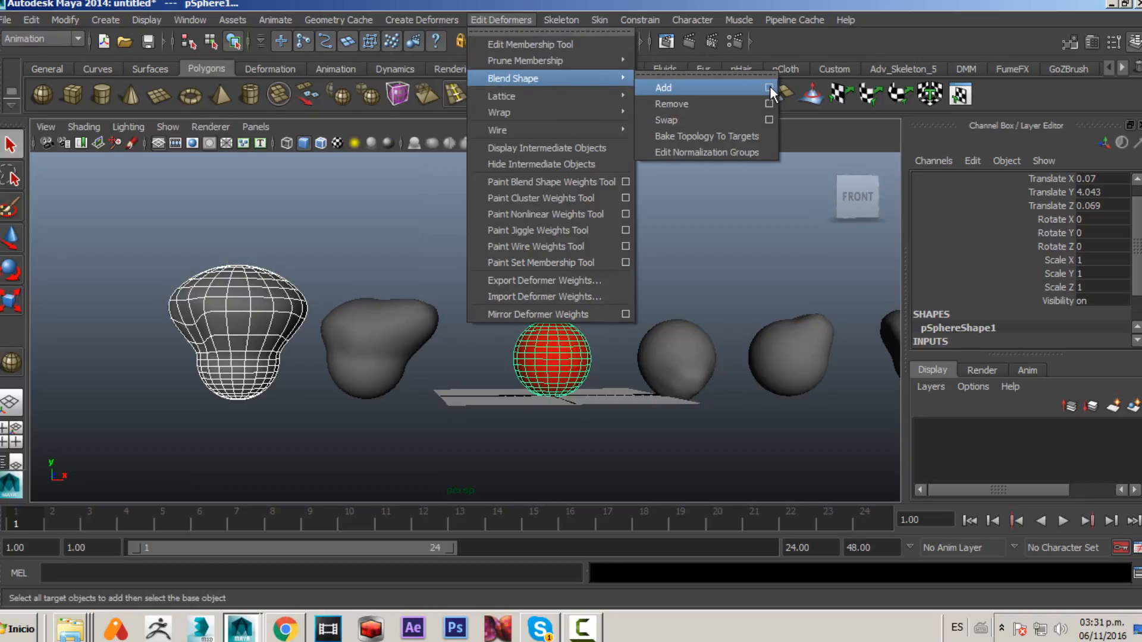
{"action": "left_click", "coordinate": [769, 88]}
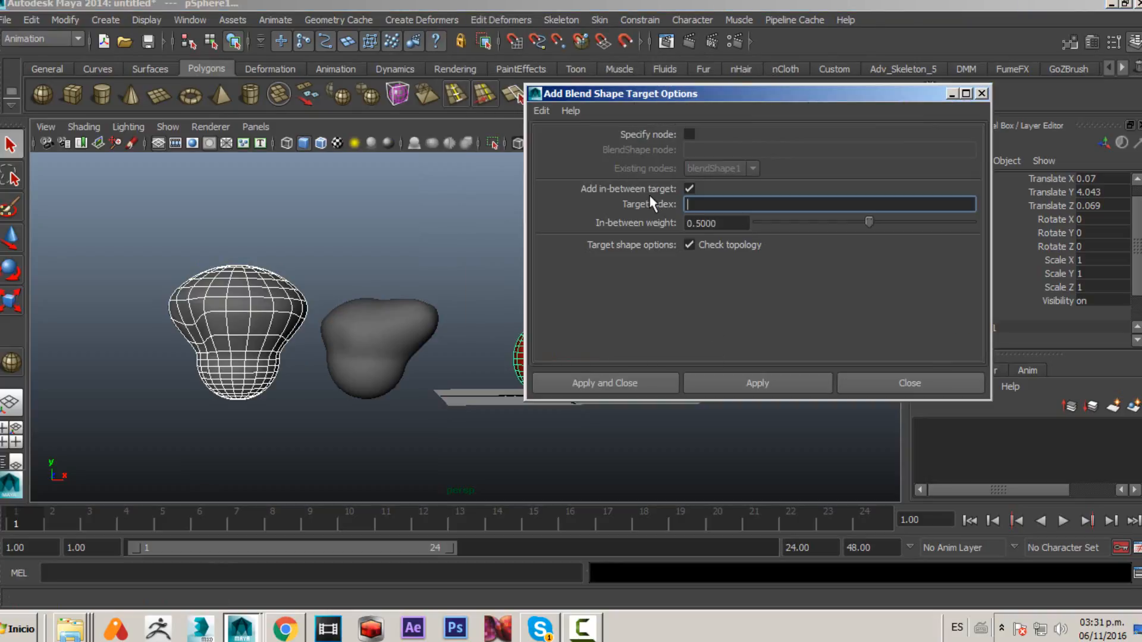
{"action": "left_click", "coordinate": [541, 111]}
{"action": "left_click", "coordinate": [556, 143]}
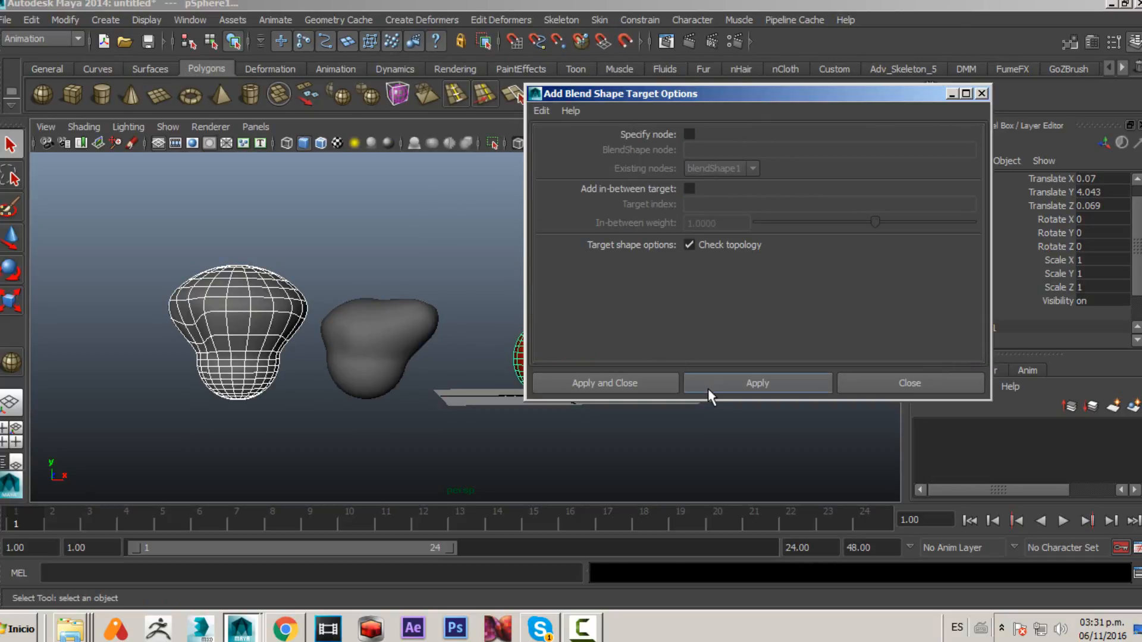
{"action": "left_click", "coordinate": [782, 391]}
{"action": "left_click", "coordinate": [885, 383]}
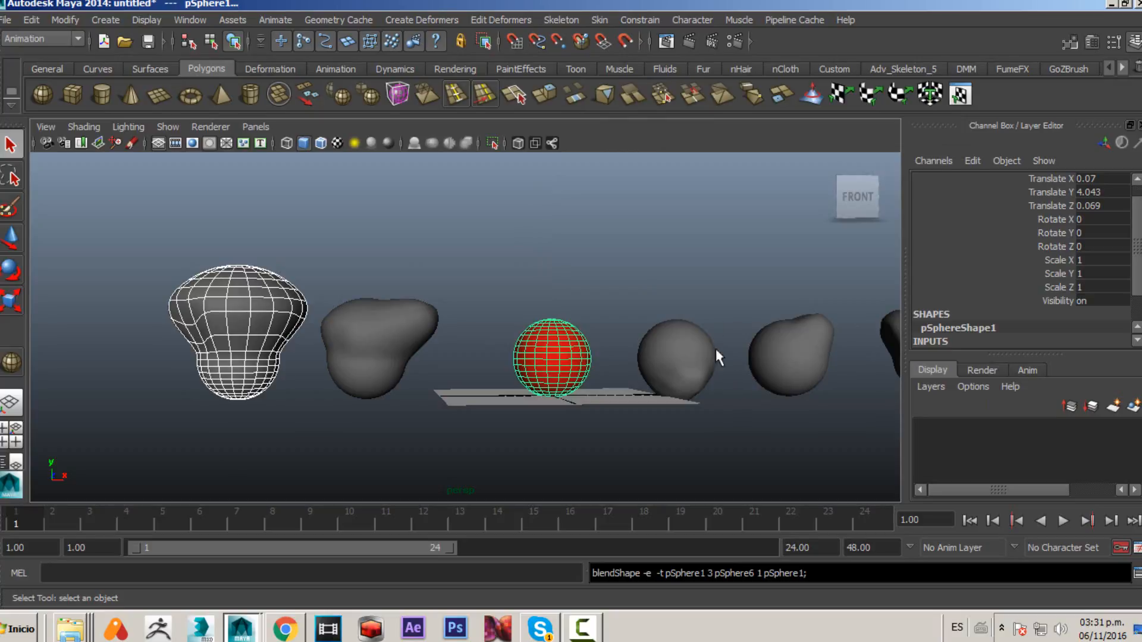
- Review blendShape1's target weights and select the new pSphere6 weight channel
{"action": "scroll", "coordinate": [975, 321], "scroll_direction": "down", "scroll_amount": 2}
{"action": "left_click", "coordinate": [952, 314]}
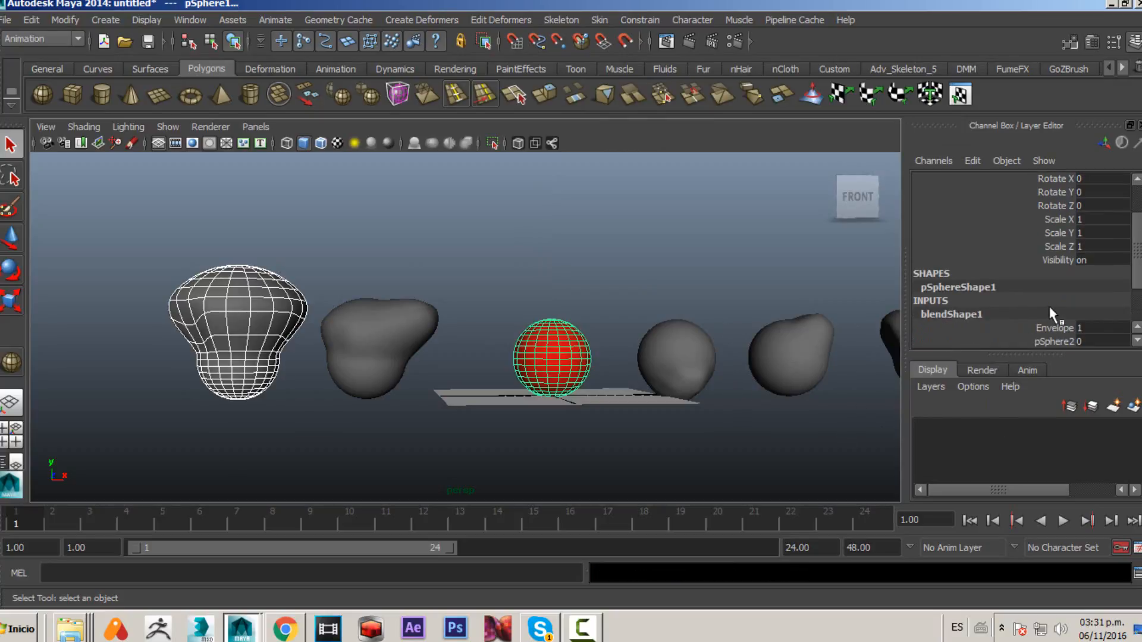
{"action": "scroll", "coordinate": [1064, 306], "scroll_direction": "down", "scroll_amount": 2}
{"action": "left_click", "coordinate": [1052, 314]}
{"action": "middle_click_drag", "start_coordinate": [657, 335], "coordinate": [514, 393]}
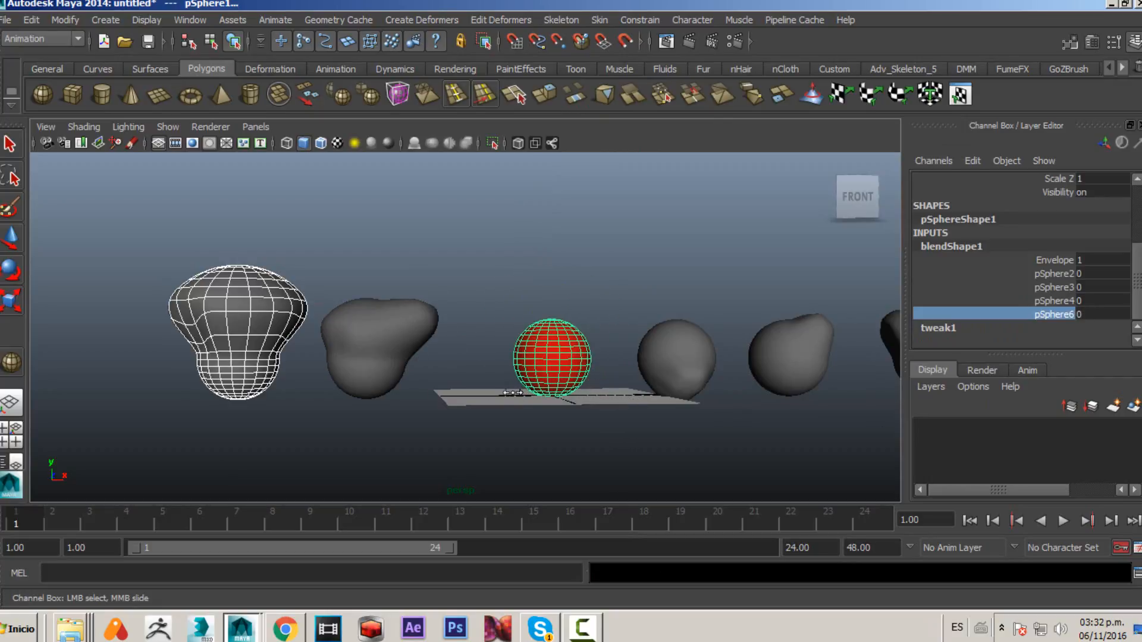
- Select the second sculpted shape and the red base sphere, then open the Add Blend Shape Target options
{"action": "left_click", "coordinate": [357, 332]}
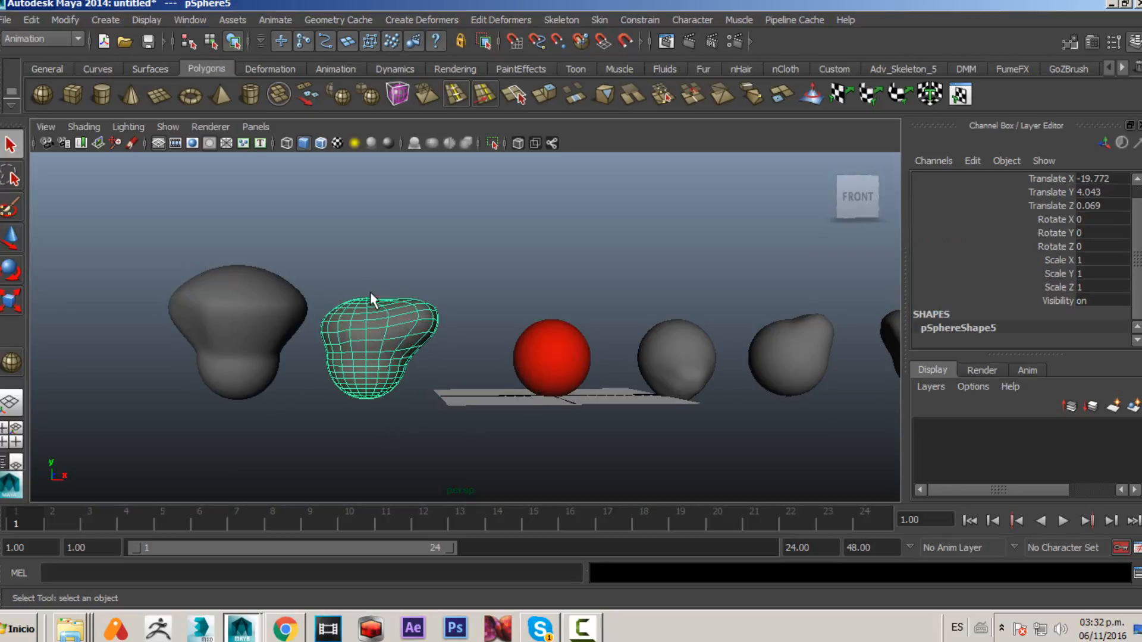
{"action": "left_click", "coordinate": [565, 348]}
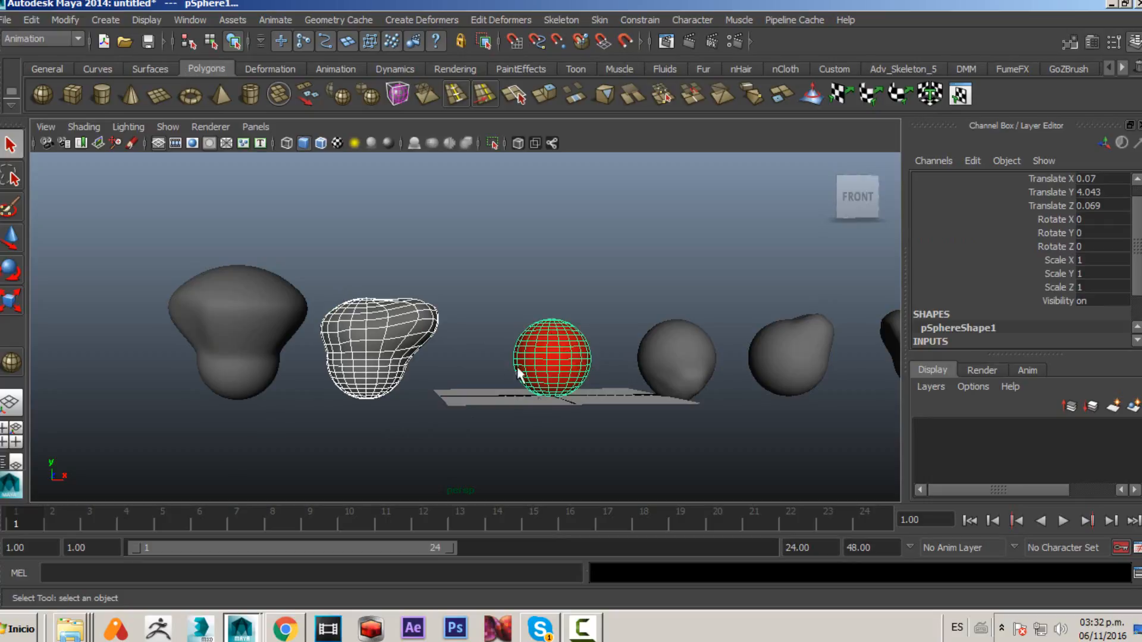
{"action": "left_click", "coordinate": [477, 21]}
{"action": "mouse_move", "coordinate": [562, 77]}
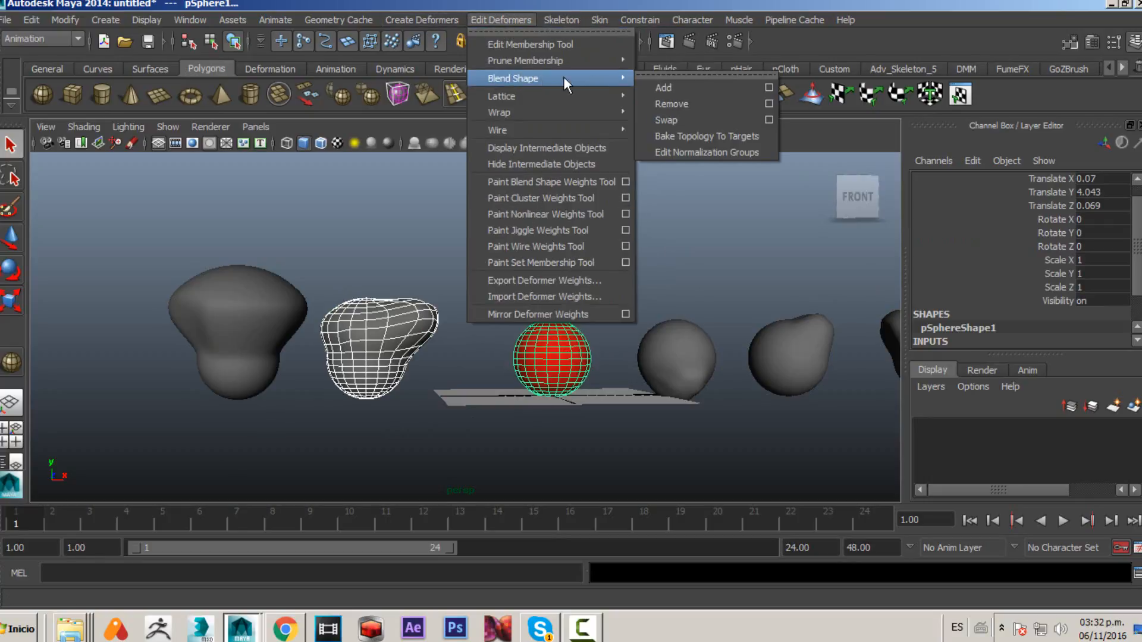
{"action": "left_click", "coordinate": [769, 87]}
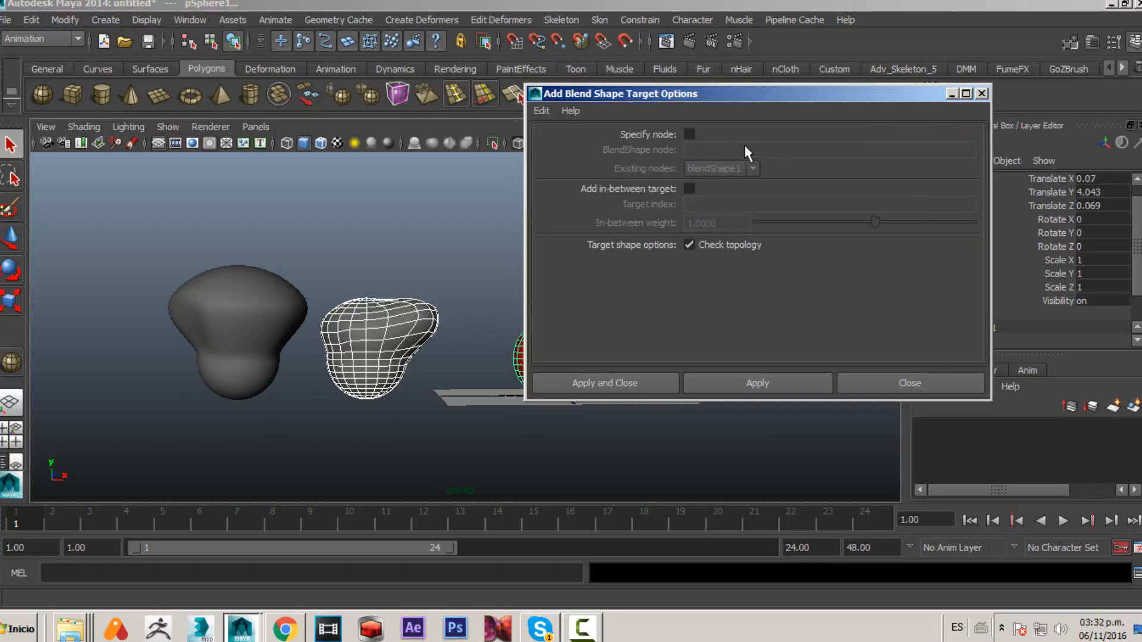
- Specify the existing blendShape1 node and enable Add in-between target
{"action": "left_click", "coordinate": [689, 134]}
{"action": "left_click_drag", "start_coordinate": [695, 93], "coordinate": [580, 94]}
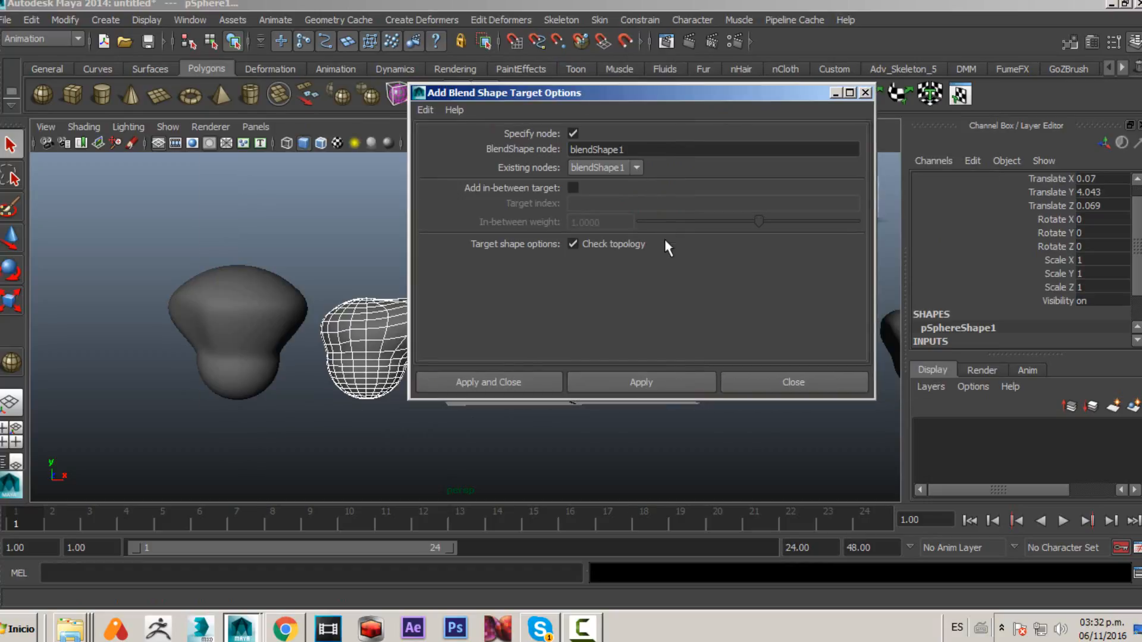
{"action": "left_click", "coordinate": [587, 173]}
{"action": "left_click", "coordinate": [625, 178]}
{"action": "left_click", "coordinate": [574, 187]}
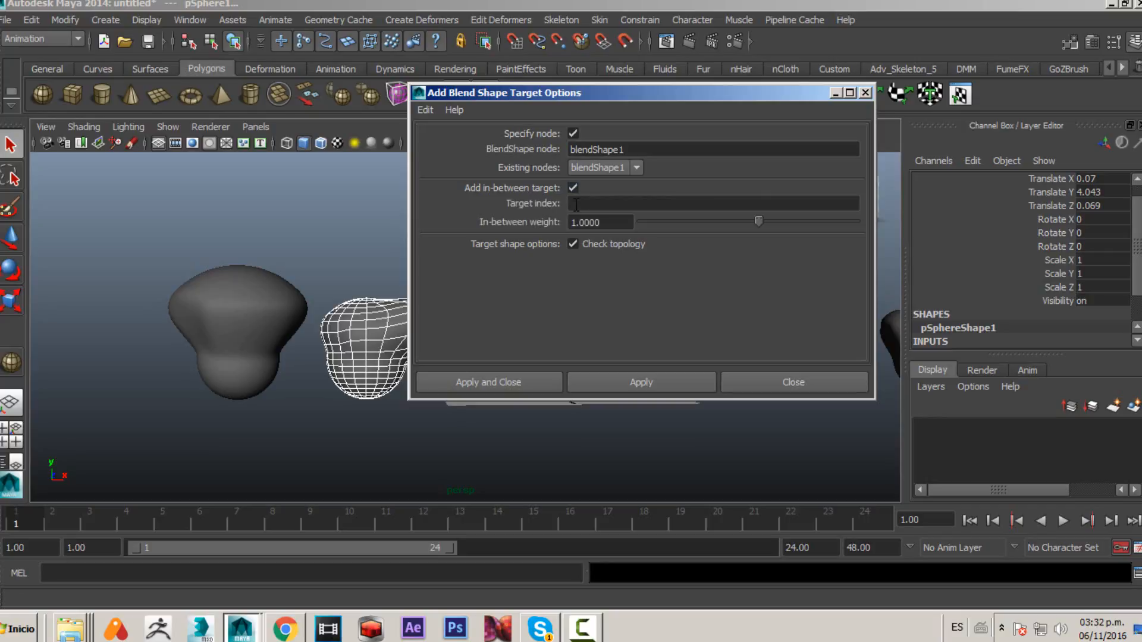
{"action": "left_click", "coordinate": [575, 204]}
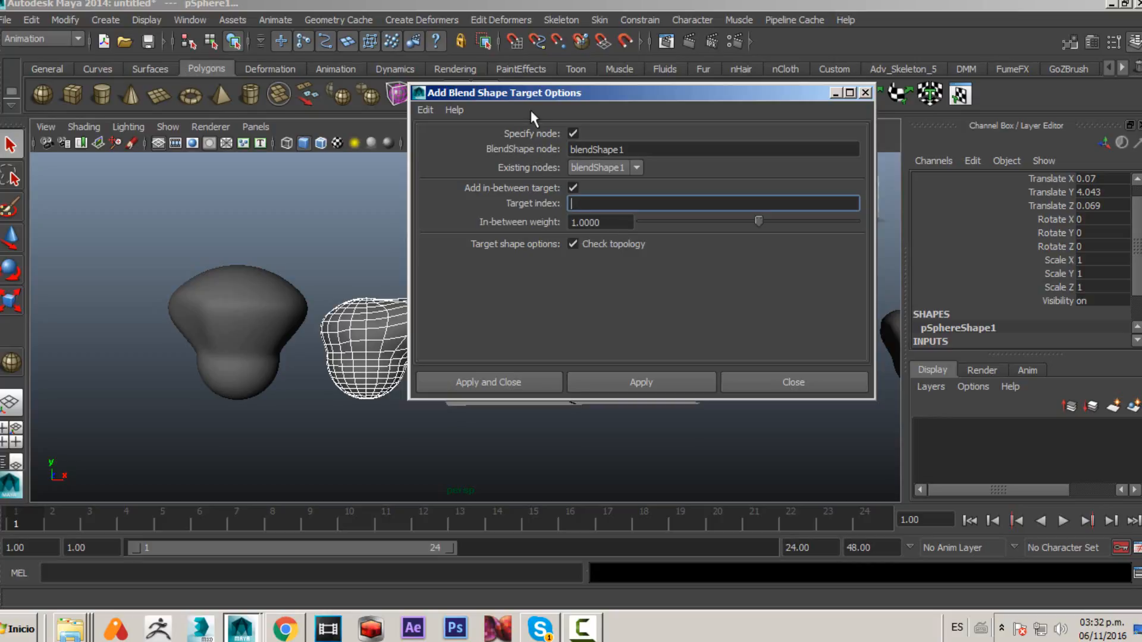
- Review the order of blendShape1's target weight channels to determine the target index
{"action": "left_click_drag", "start_coordinate": [537, 93], "coordinate": [421, 62]}
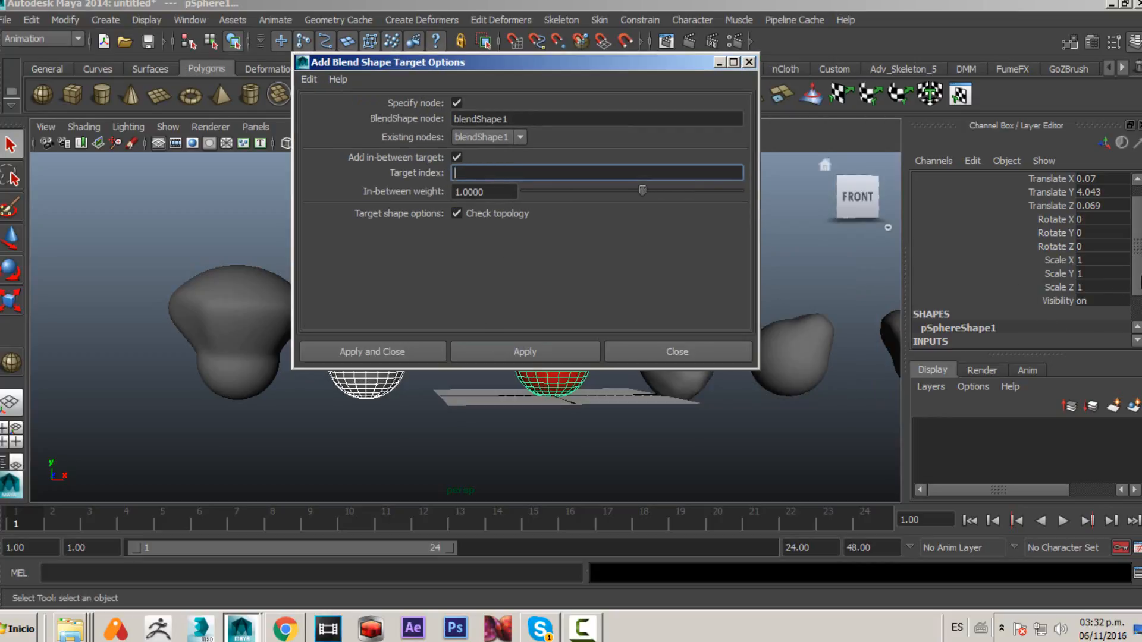
{"action": "left_click_drag", "start_coordinate": [1137, 275], "coordinate": [1137, 308]}
{"action": "left_click", "coordinate": [989, 311]}
{"action": "scroll", "coordinate": [1015, 288], "scroll_direction": "down", "scroll_amount": 3}
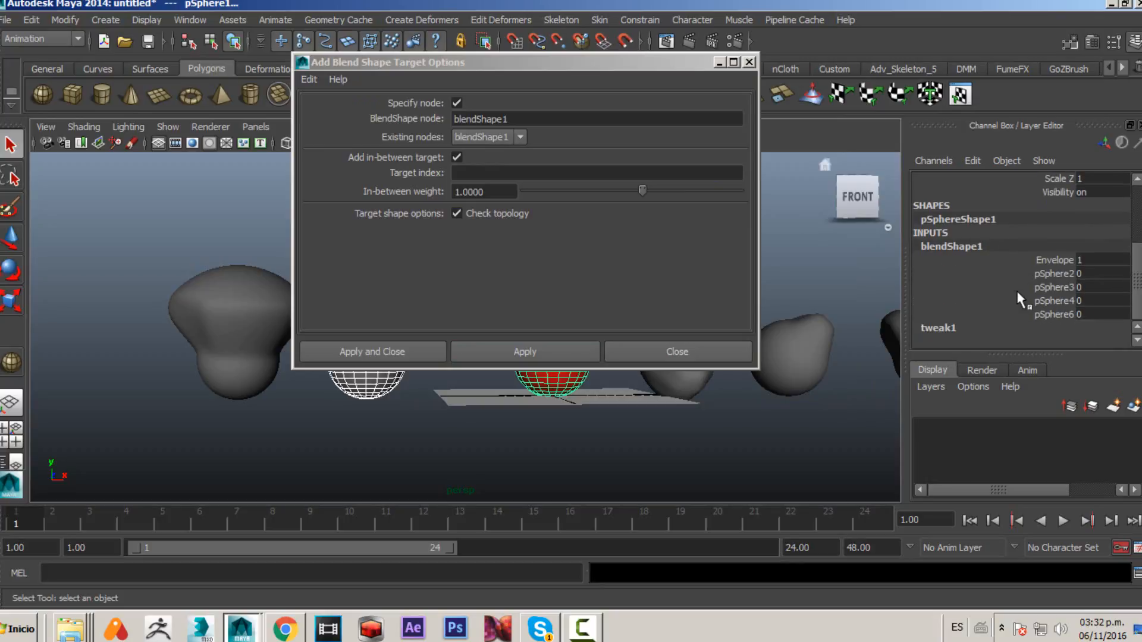
{"action": "left_click", "coordinate": [1054, 315]}
{"action": "left_click_drag", "start_coordinate": [534, 59], "coordinate": [160, 103]}
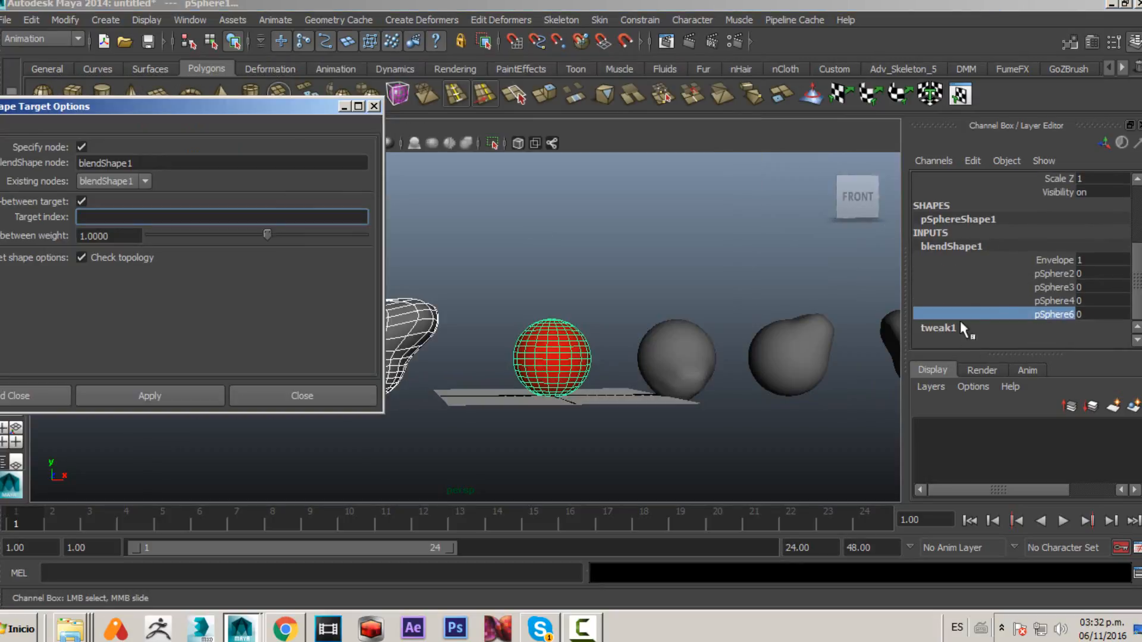
{"action": "middle_click_drag", "start_coordinate": [735, 349], "coordinate": [681, 357]}
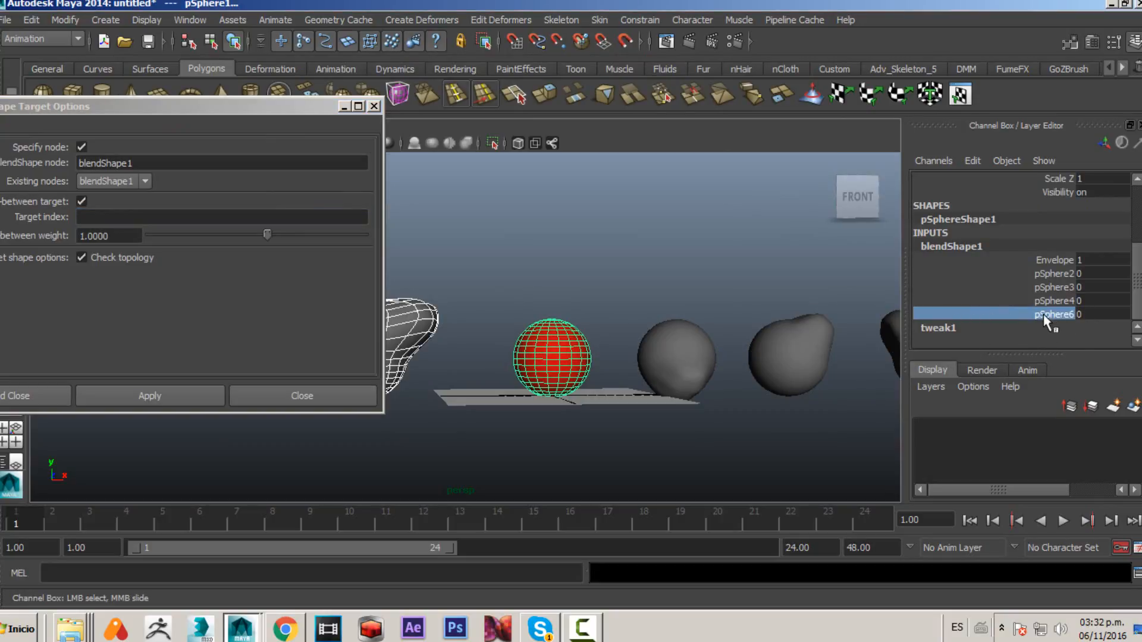
{"action": "left_click", "coordinate": [1050, 275]}
{"action": "left_click", "coordinate": [1050, 285]}
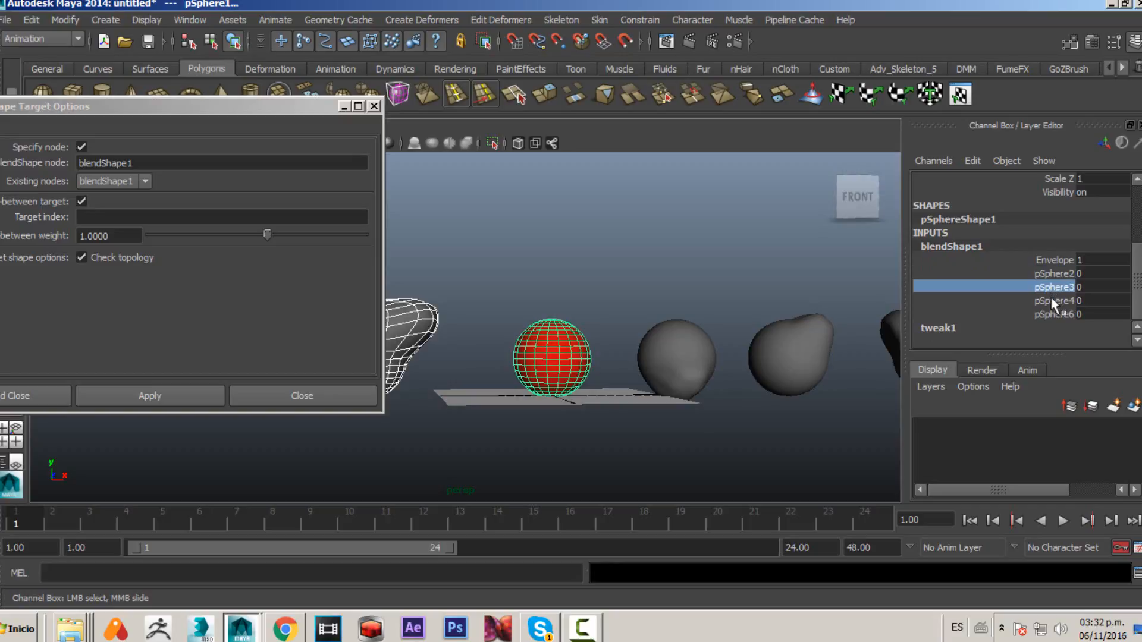
{"action": "left_click", "coordinate": [1050, 300]}
{"action": "left_click", "coordinate": [1050, 314]}
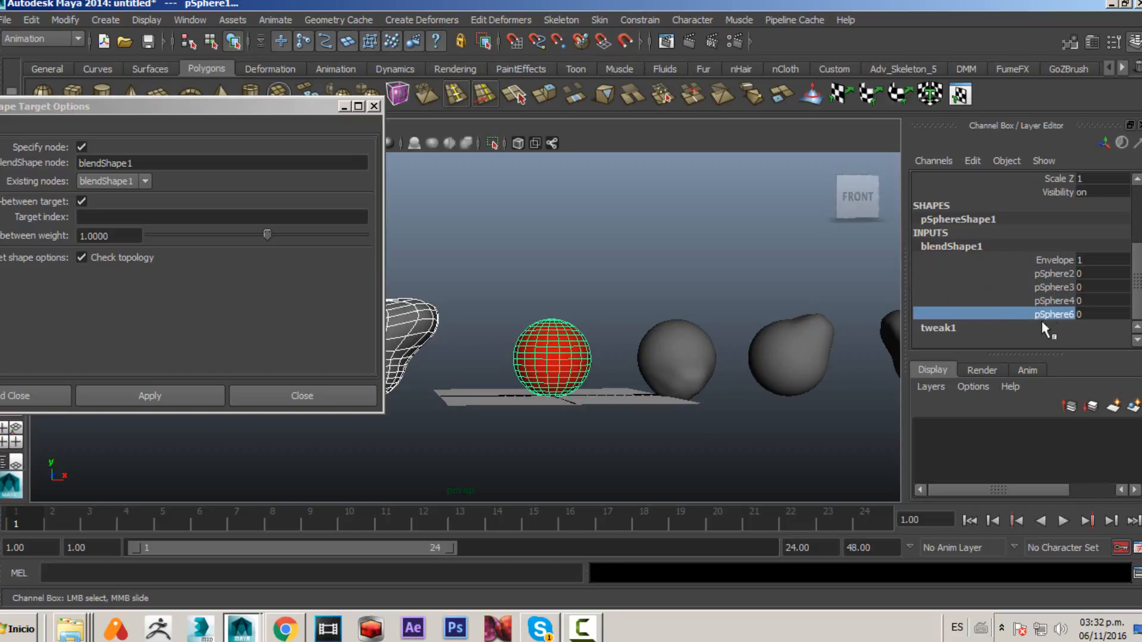
- Set the target index to 4 and the in-between weight to 0.5, try applying the in-between target, and close the dialog
{"action": "left_click_drag", "start_coordinate": [293, 117], "coordinate": [657, 115]}
{"action": "left_click", "coordinate": [538, 216]}
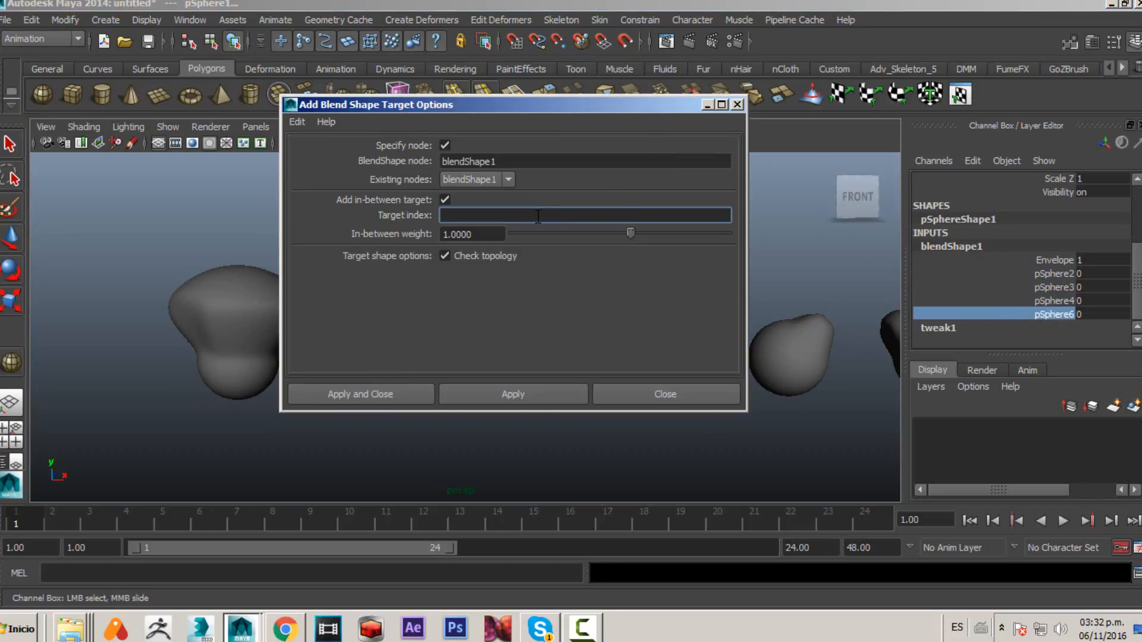
{"action": "type", "text": "4"}
{"action": "key", "text": "Tab"}
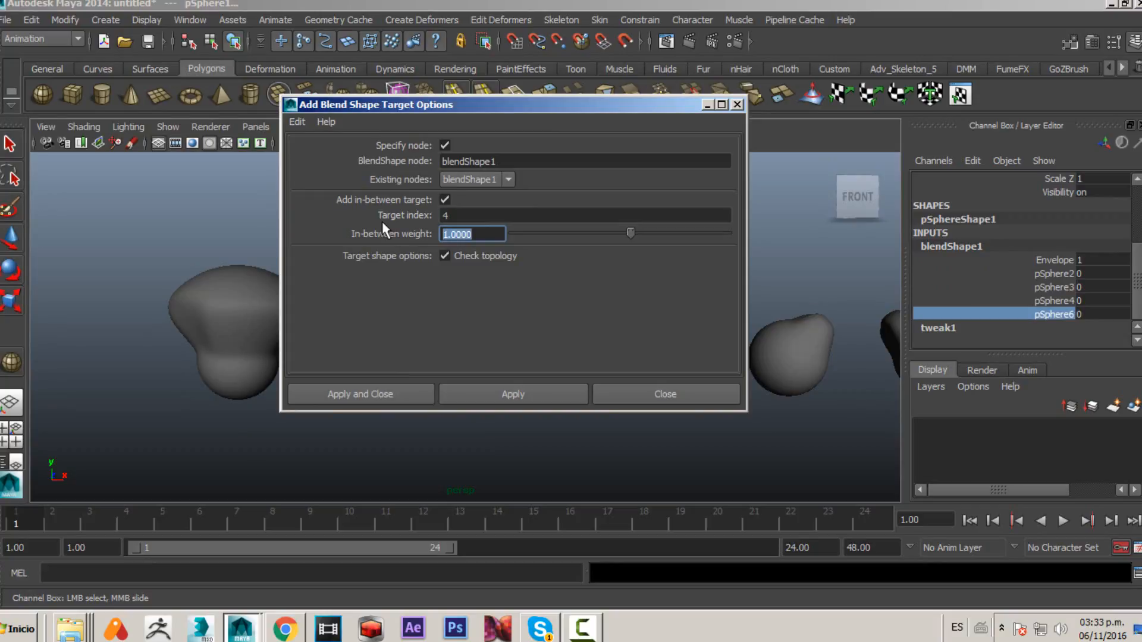
{"action": "type", "text": "0.5"}
{"action": "key", "text": "Return"}
{"action": "left_click_drag", "start_coordinate": [572, 102], "coordinate": [850, 110]}
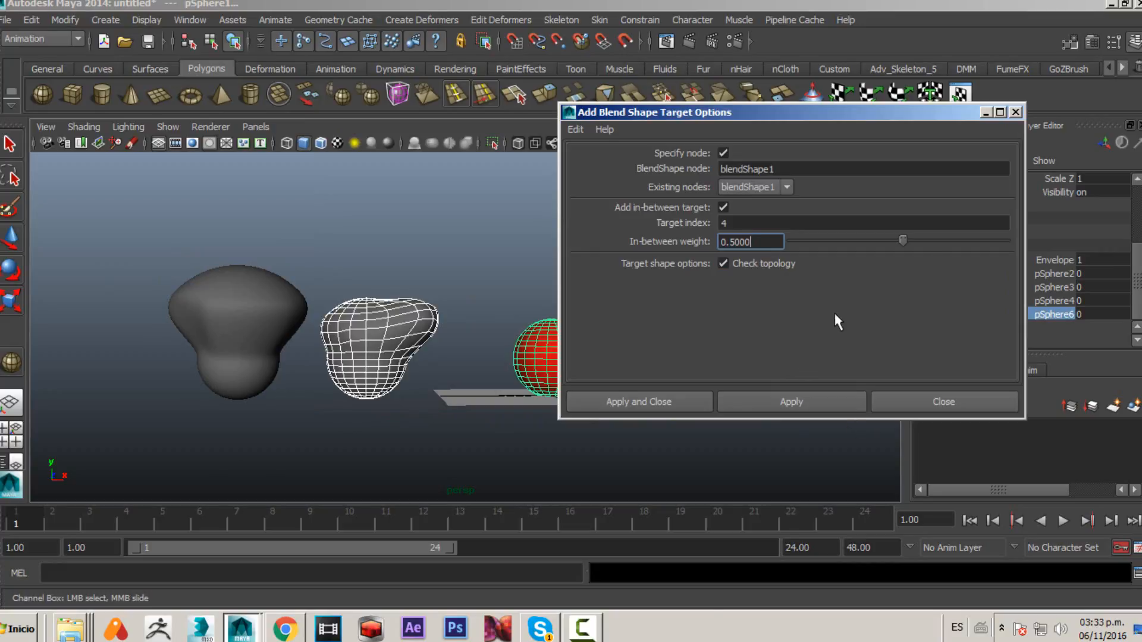
{"action": "left_click", "coordinate": [762, 399]}
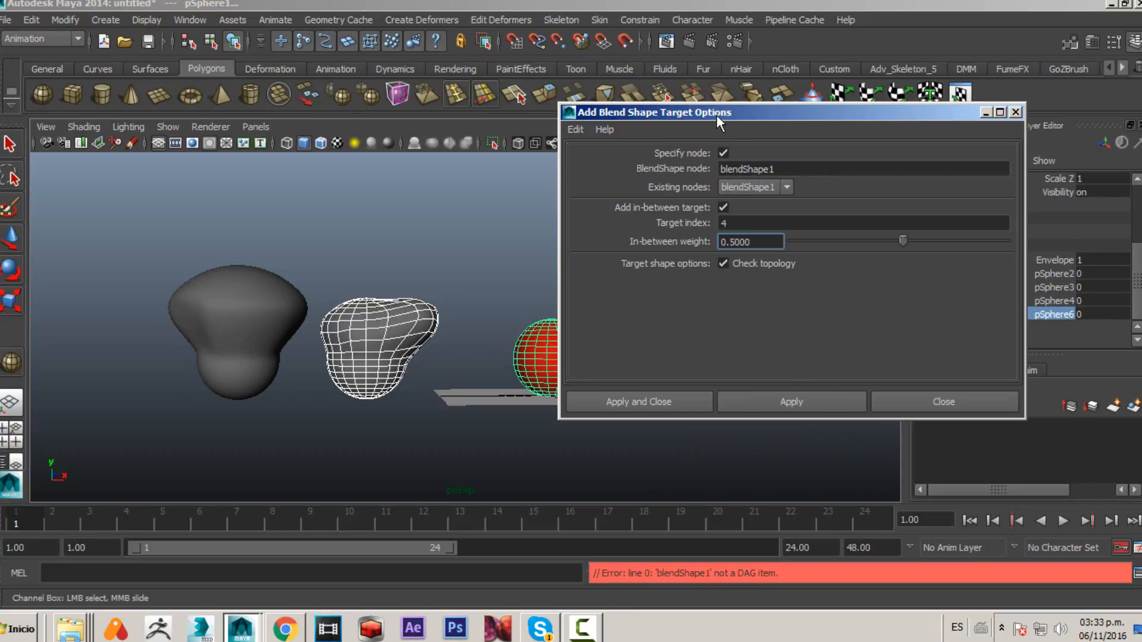
{"action": "left_click_drag", "start_coordinate": [716, 115], "coordinate": [494, 104]}
{"action": "left_click_drag", "start_coordinate": [304, 72], "coordinate": [214, 64]}
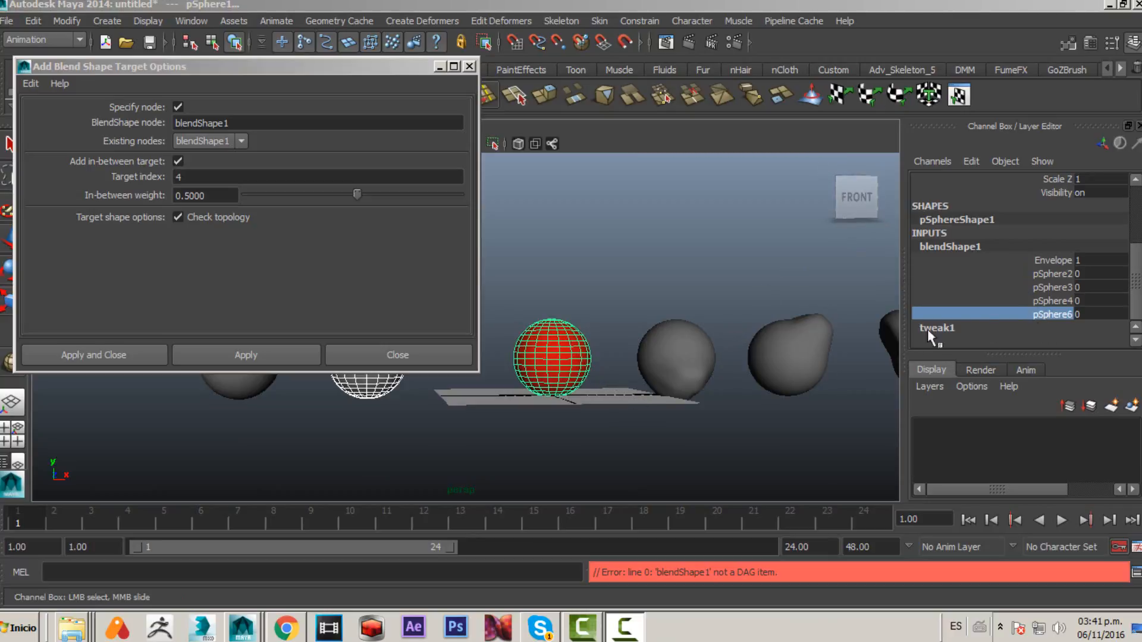
{"action": "middle_click_drag", "start_coordinate": [733, 358], "coordinate": [628, 368]}
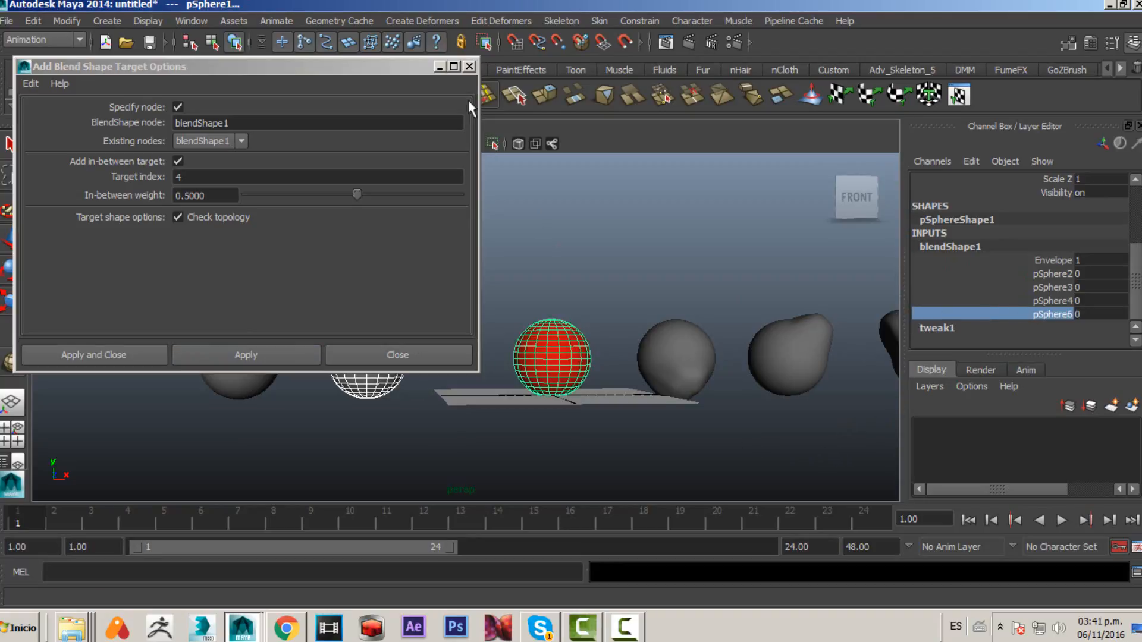
{"action": "left_click", "coordinate": [470, 67]}
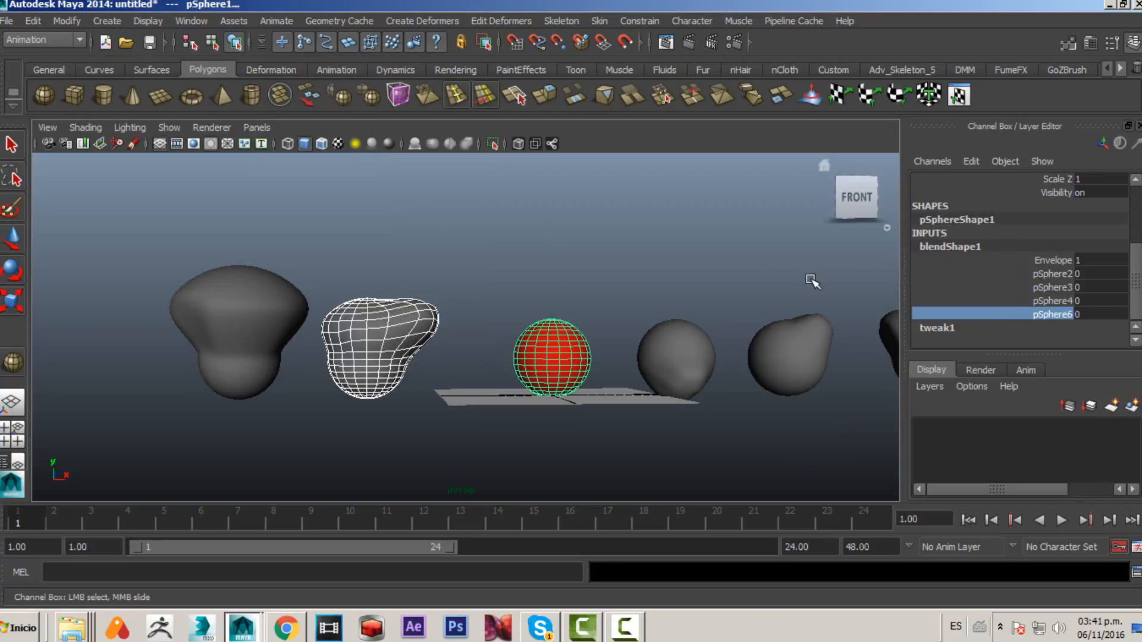
- Reselect the second sculpted shape and the red base sphere, and reopen the Add Blend Shape Target options
{"action": "left_click", "coordinate": [773, 288]}
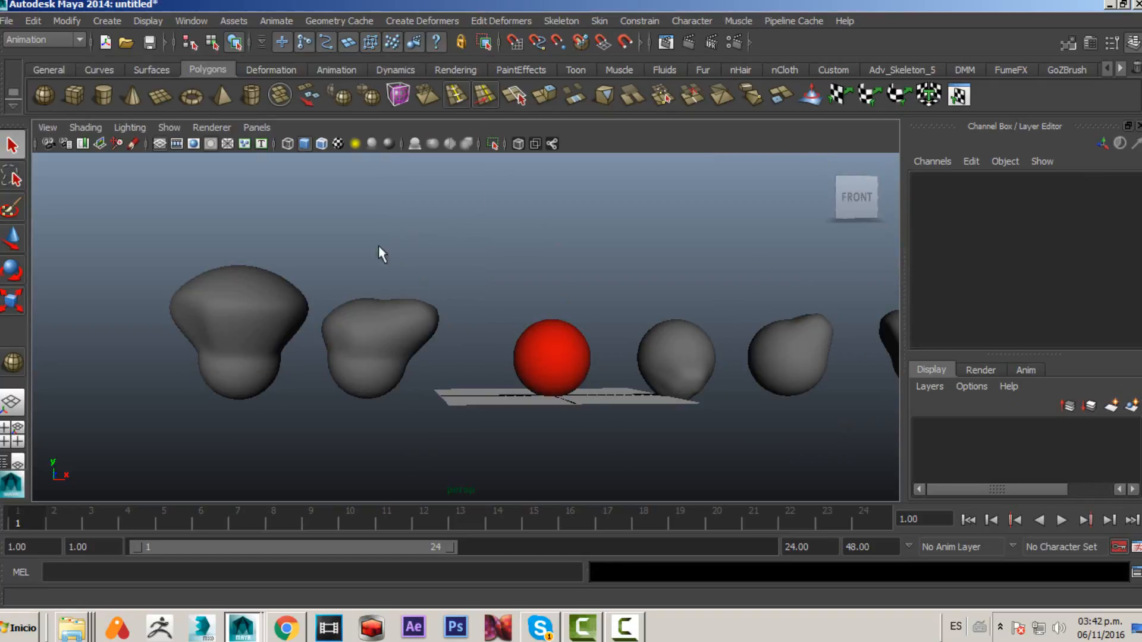
{"action": "left_click", "coordinate": [396, 348]}
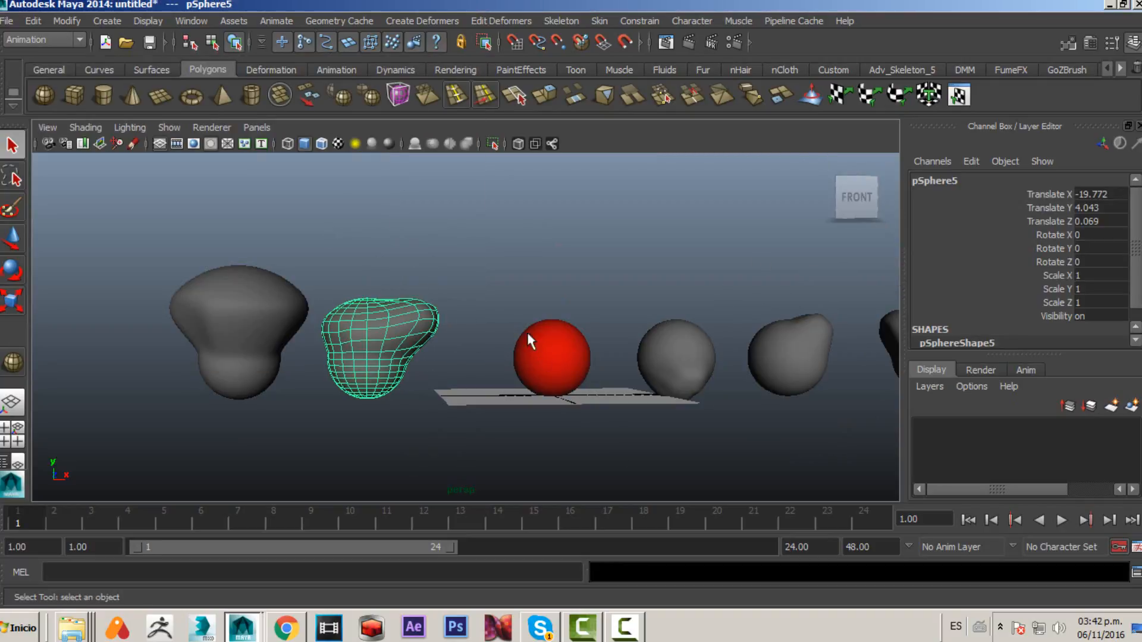
{"action": "left_click", "coordinate": [550, 356], "text": "shift"}
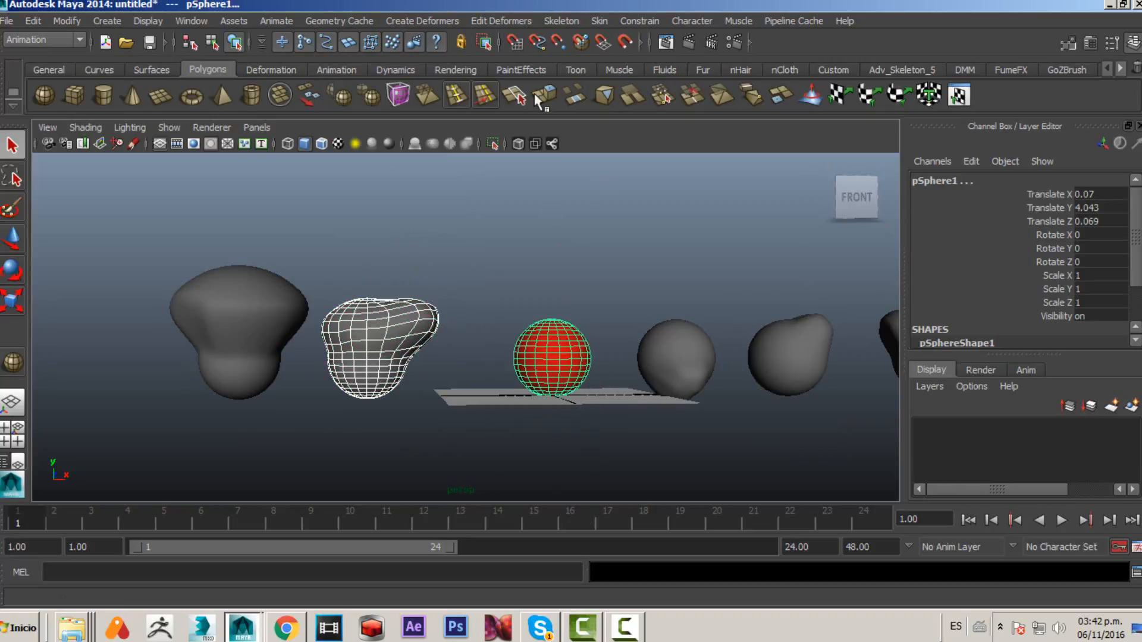
{"action": "left_click", "coordinate": [510, 20]}
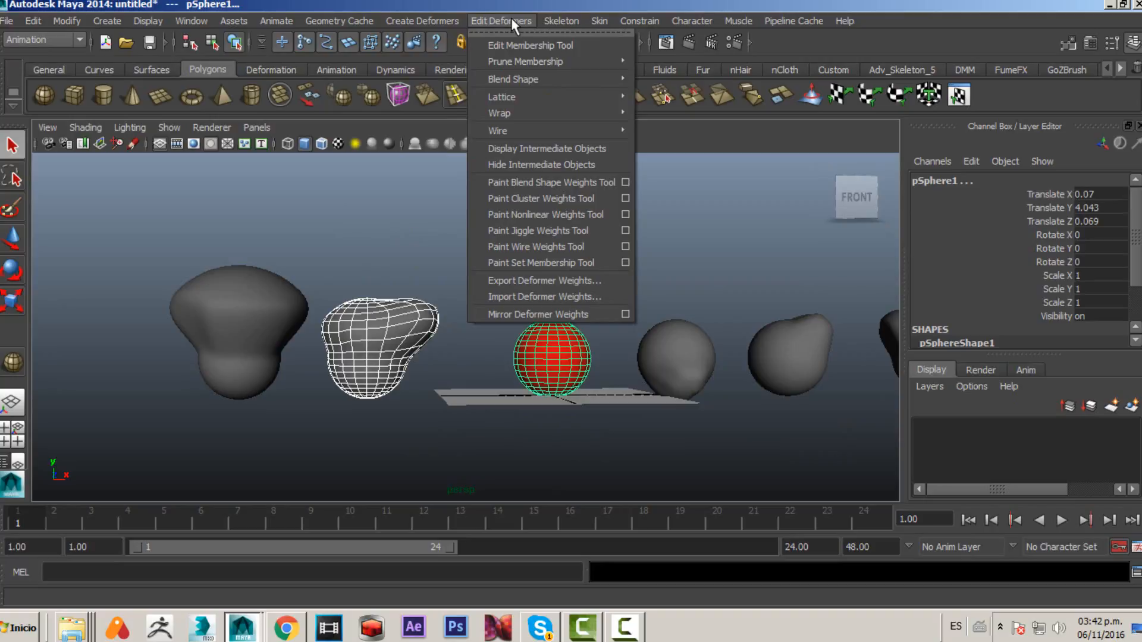
{"action": "mouse_move", "coordinate": [585, 79]}
{"action": "left_click", "coordinate": [767, 89]}
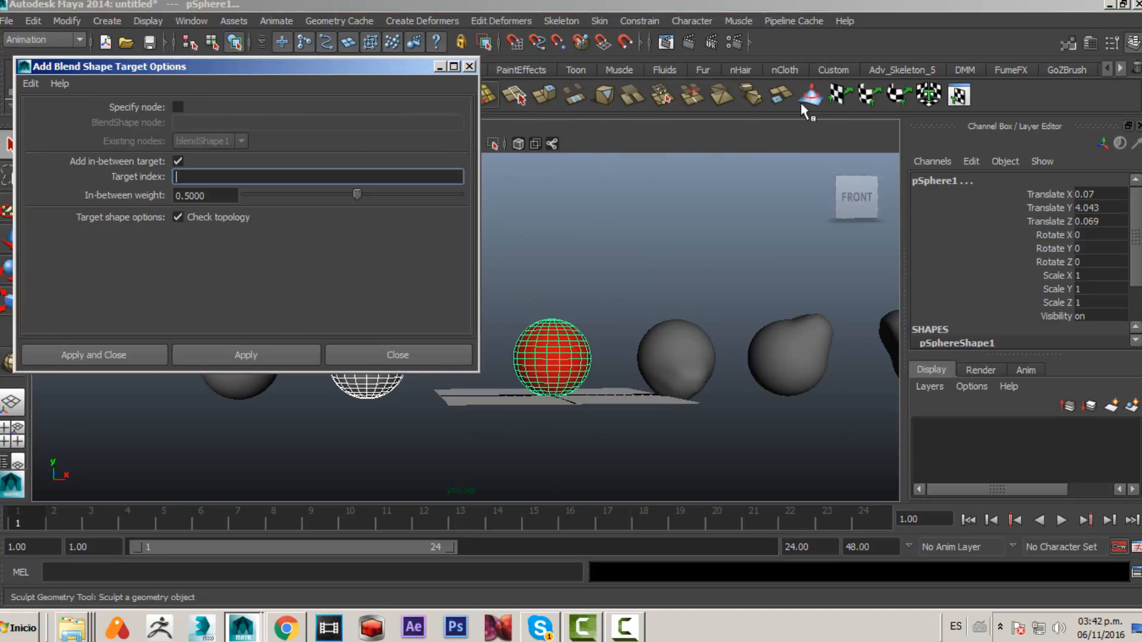
- Specify the blendShape1 node with target index 4 and apply the in-between target
{"action": "left_click", "coordinate": [178, 107]}
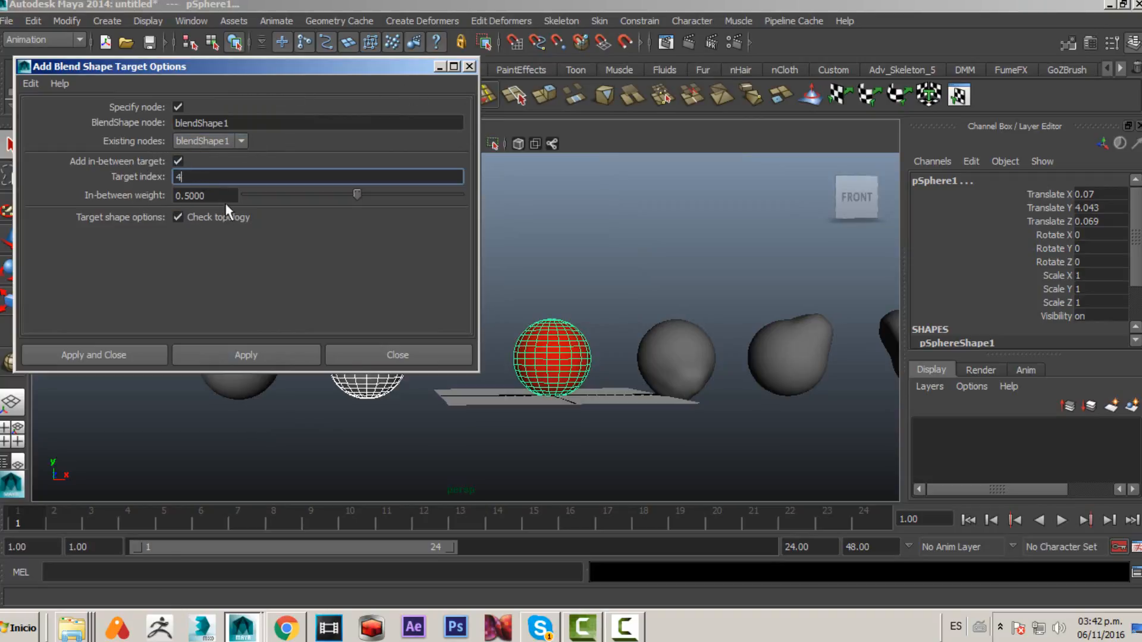
{"action": "key", "text": "Tab"}
{"action": "left_click", "coordinate": [198, 362]}
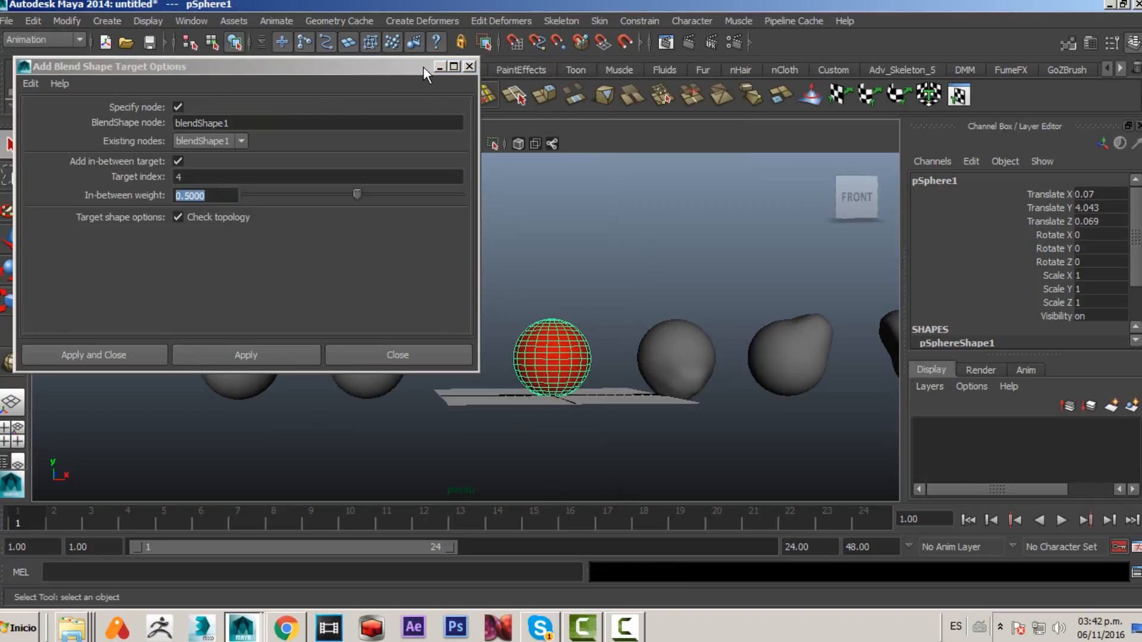
- Slide blendShape1's pSphere6 weight interactively in the viewport to test the in-between shape on the base sphere
{"action": "left_click_drag", "start_coordinate": [424, 67], "coordinate": [119, 130]}
{"action": "scroll", "coordinate": [987, 301], "scroll_direction": "down", "scroll_amount": 2}
{"action": "left_click", "coordinate": [952, 314]}
{"action": "scroll", "coordinate": [1055, 322], "scroll_direction": "down", "scroll_amount": 3}
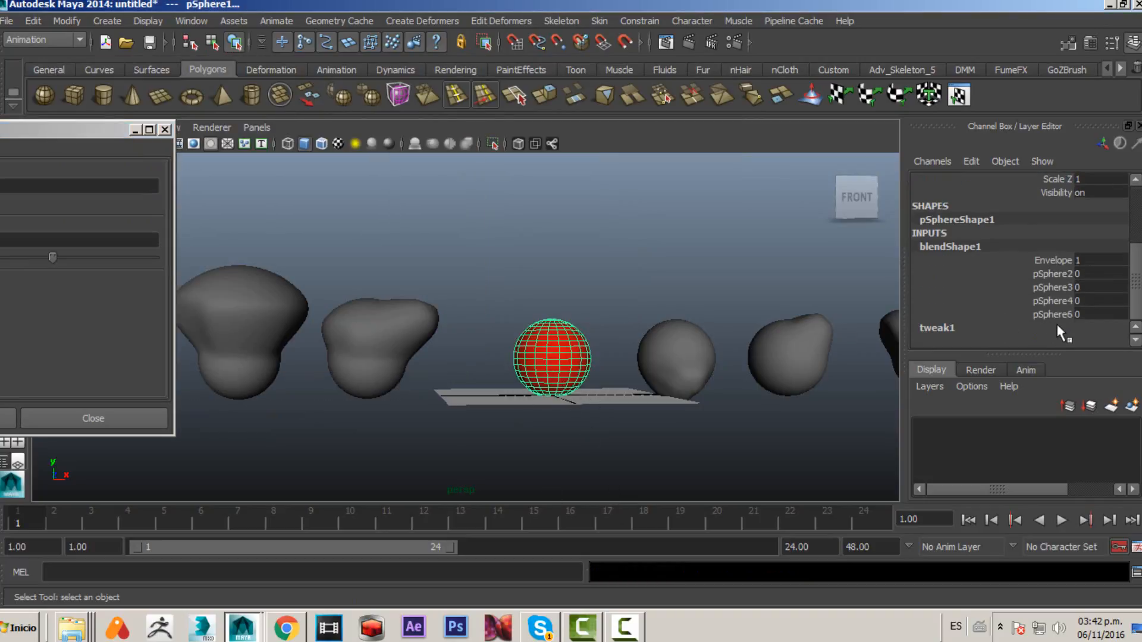
{"action": "left_click", "coordinate": [1056, 315]}
{"action": "right_click_drag", "start_coordinate": [621, 326], "coordinate": [801, 375], "text": "alt"}
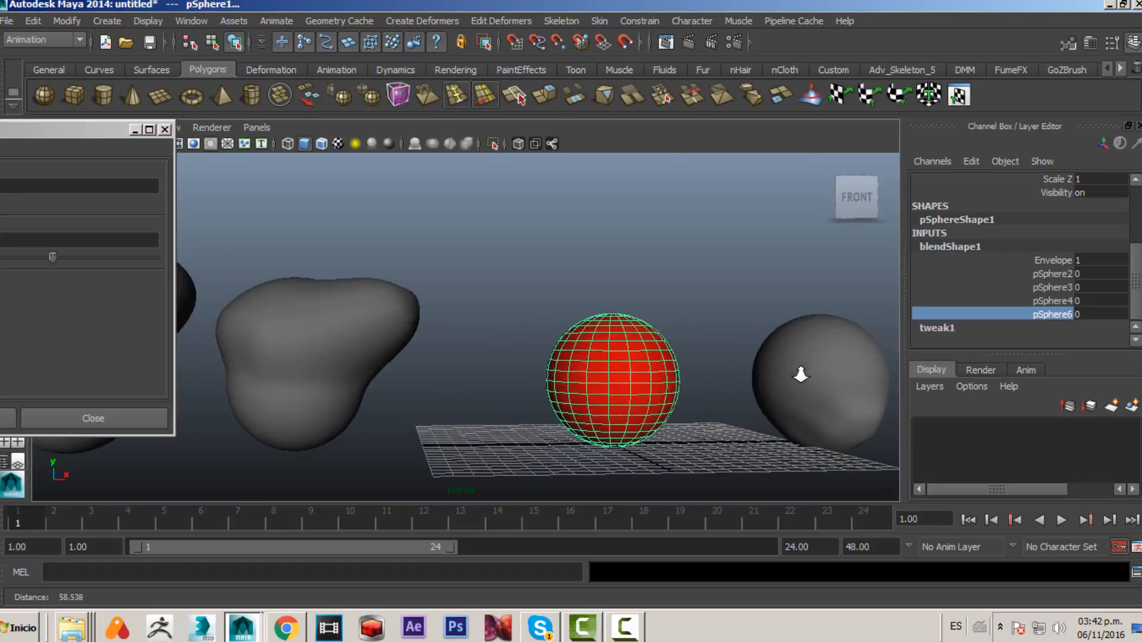
{"action": "middle_click_drag", "start_coordinate": [637, 363], "coordinate": [528, 346], "text": "alt"}
{"action": "right_click_drag", "start_coordinate": [528, 346], "coordinate": [594, 368], "text": "alt"}
{"action": "middle_click_drag", "start_coordinate": [650, 384], "coordinate": [665, 395]}
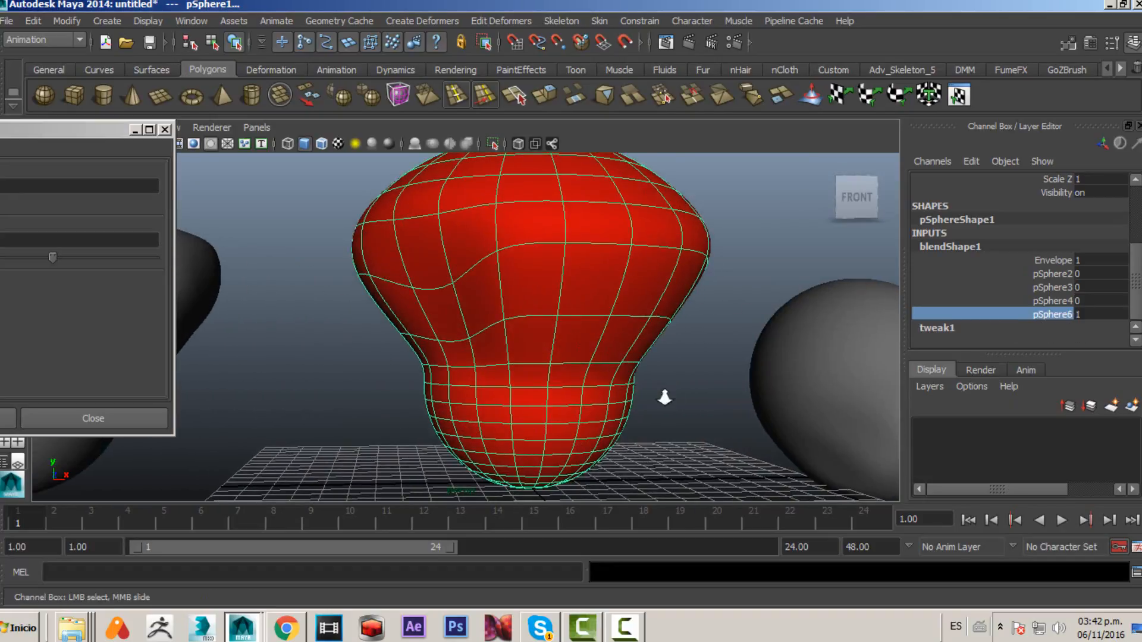
{"action": "right_click_drag", "start_coordinate": [664, 395], "coordinate": [560, 412], "text": "alt"}
{"action": "middle_click_drag", "start_coordinate": [561, 412], "coordinate": [620, 420], "text": "alt"}
{"action": "middle_click_drag", "start_coordinate": [621, 420], "coordinate": [575, 432]}
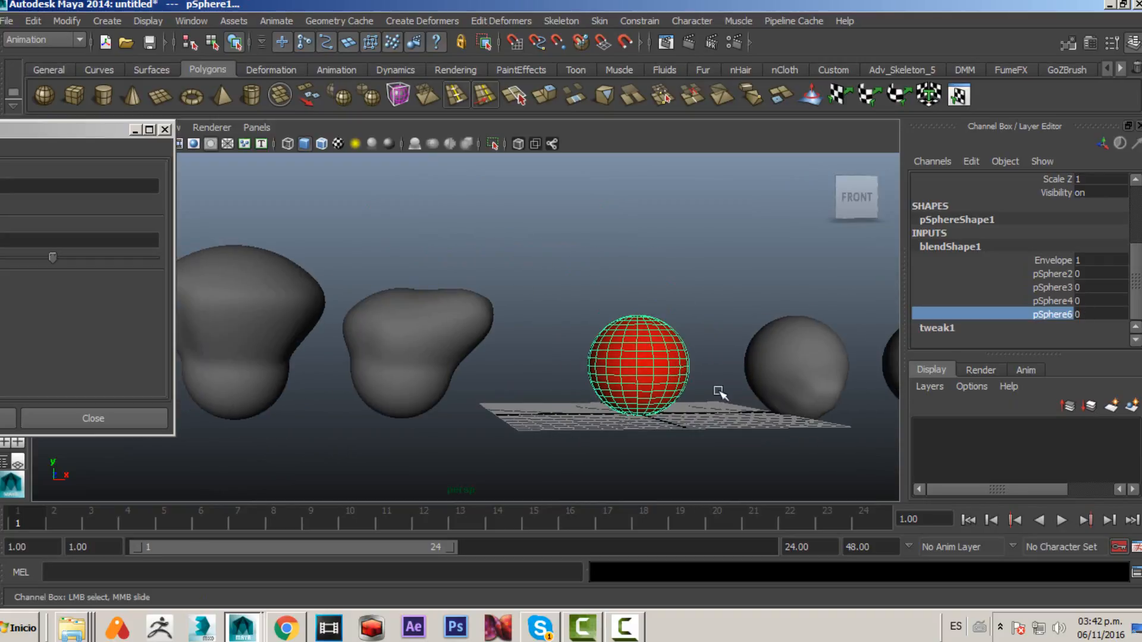
{"action": "left_click", "coordinate": [1084, 314]}
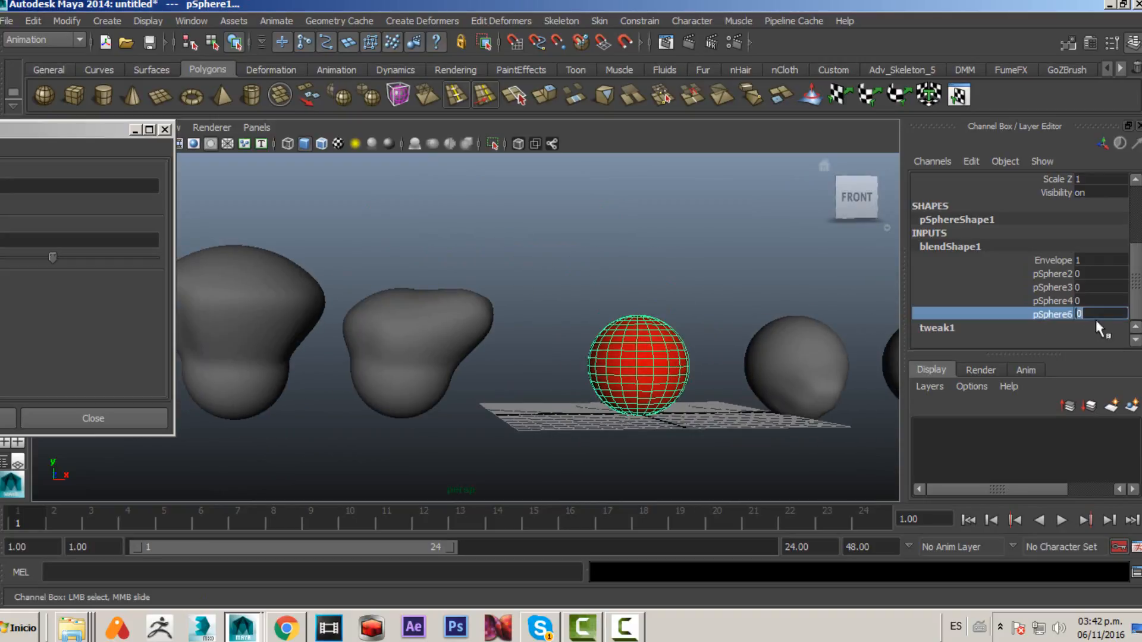
- Close the target options dialog and set blendShape1's pSphere6 weight to 0.5, then 1
{"action": "left_click_drag", "start_coordinate": [88, 130], "coordinate": [422, 74]}
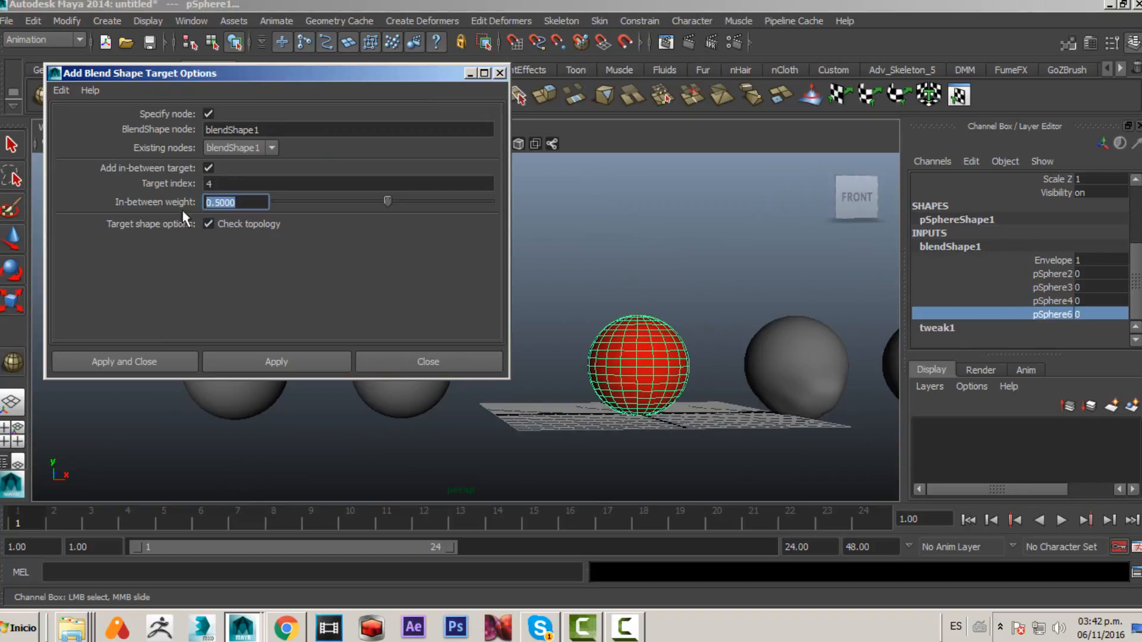
{"action": "left_click", "coordinate": [499, 73]}
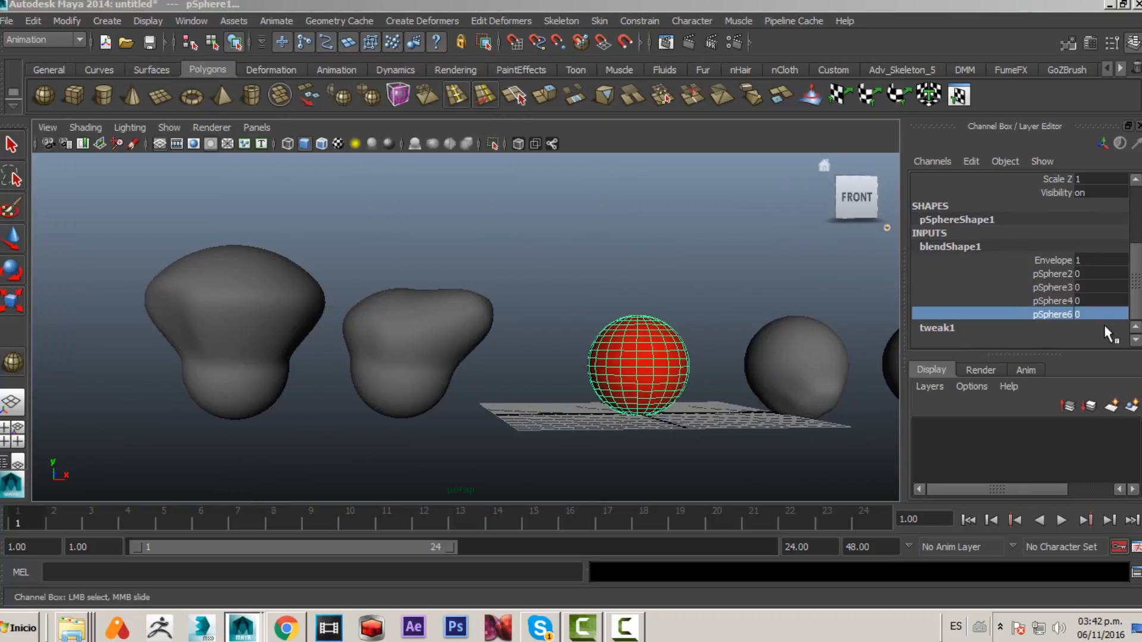
{"action": "left_click", "coordinate": [1093, 314]}
{"action": "type", "text": "0.5"}
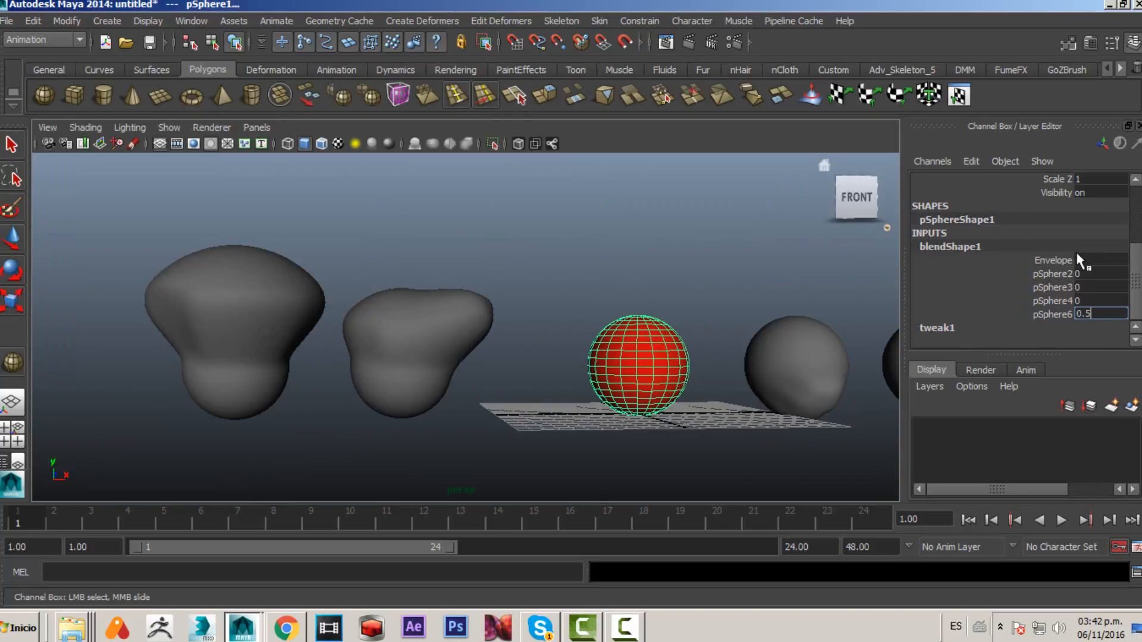
{"action": "key", "text": "Return"}
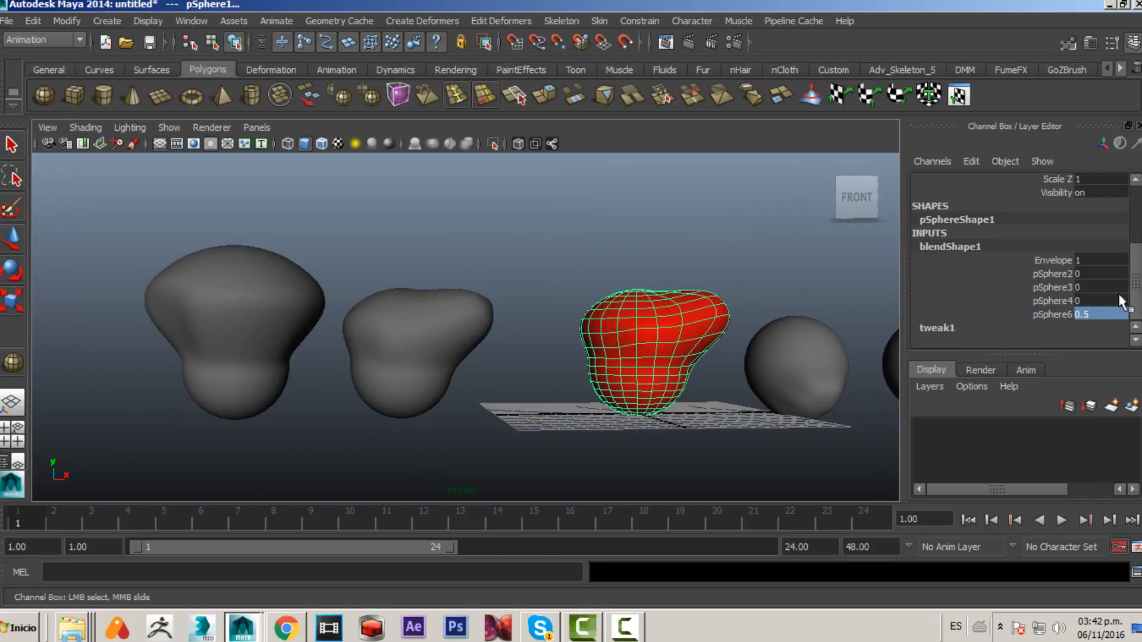
{"action": "key", "text": "Return"}
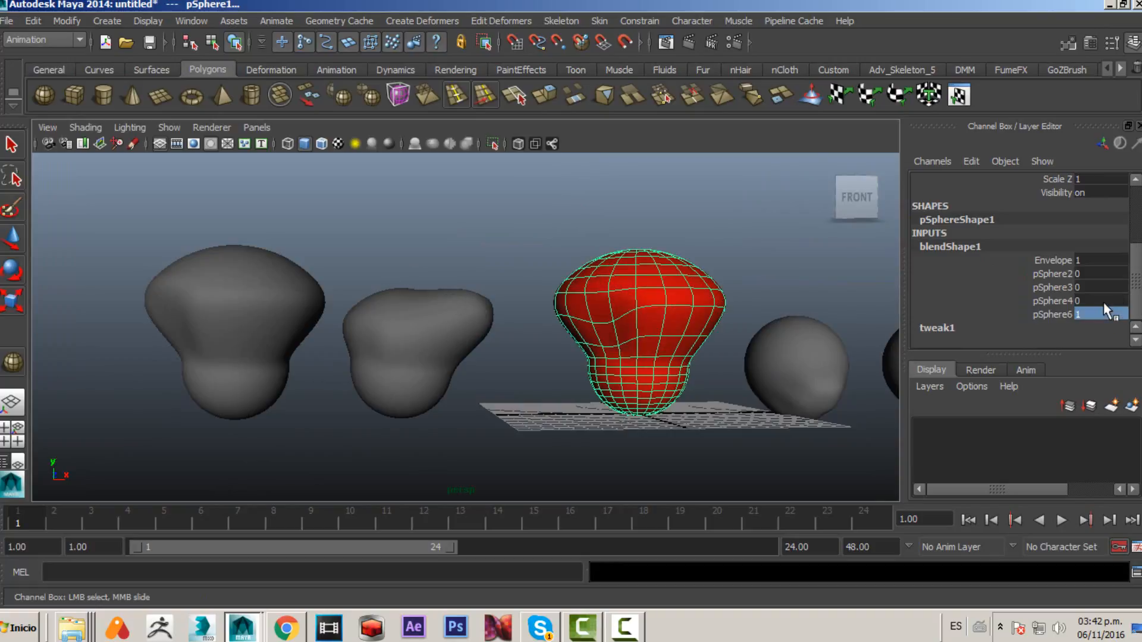
- Raise the pSphere4, pSphere3 and pSphere2 weights of blendShape1 to 1
{"action": "left_click", "coordinate": [1064, 315]}
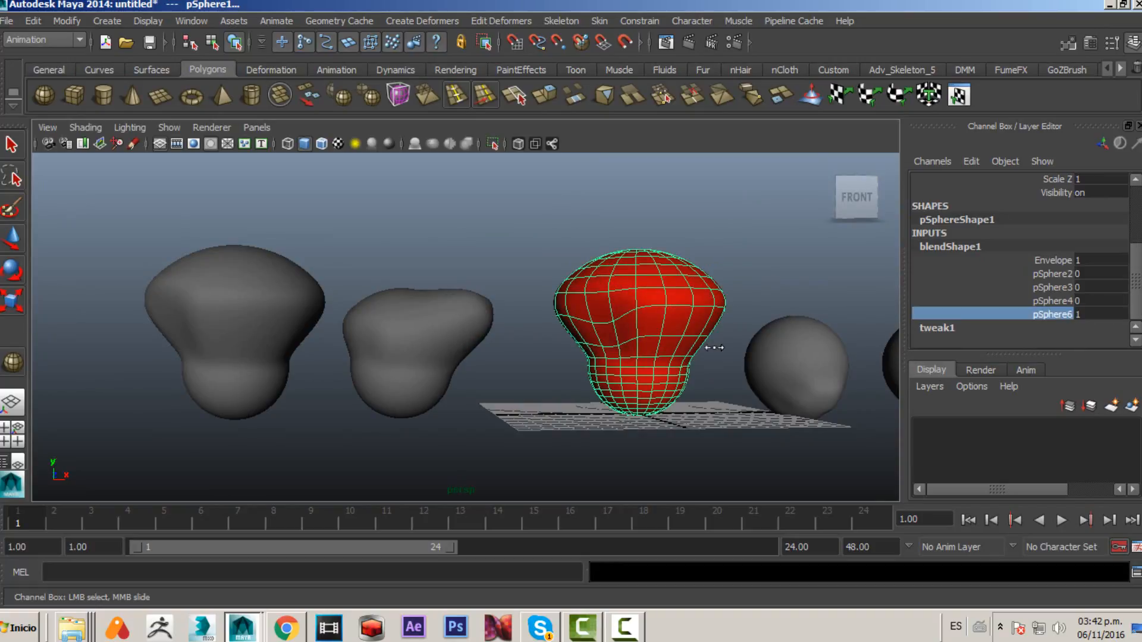
{"action": "middle_click_drag", "start_coordinate": [764, 359], "coordinate": [562, 369]}
{"action": "left_click", "coordinate": [1075, 301]}
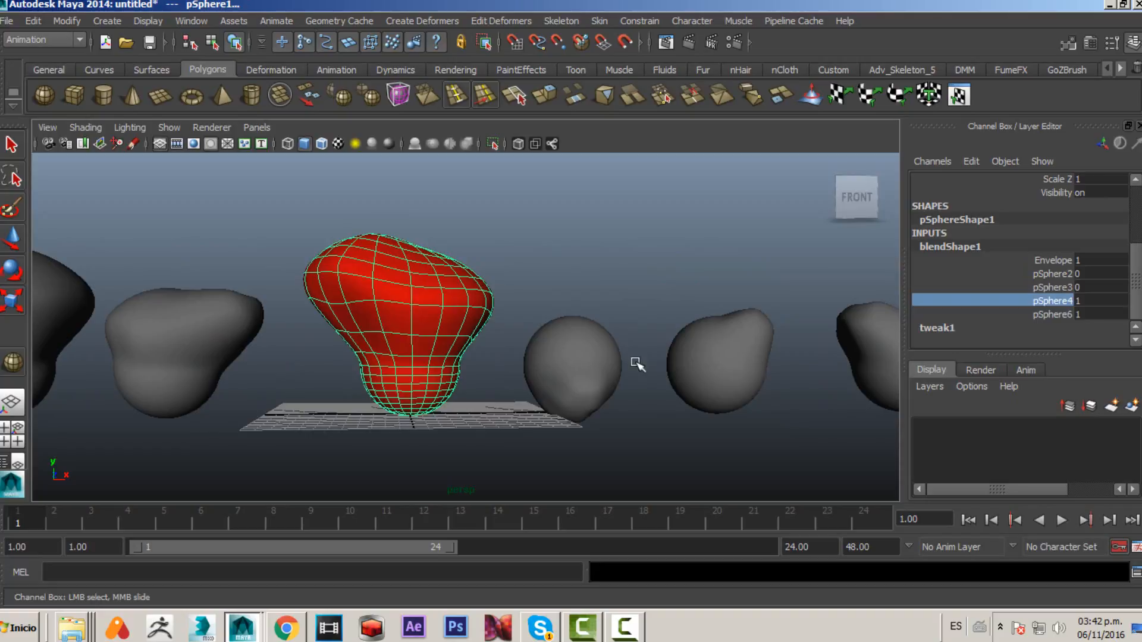
{"action": "left_click", "coordinate": [1055, 287]}
{"action": "middle_click_drag", "start_coordinate": [669, 367], "coordinate": [755, 366]}
{"action": "left_click", "coordinate": [1053, 273]}
{"action": "left_click_drag", "start_coordinate": [755, 366], "coordinate": [140, 305], "text": "alt"}
- Select the sculpted target shapes and then the base sphere, and review blendShape1's weight channels
{"action": "left_click_drag", "start_coordinate": [105, 256], "coordinate": [329, 452]}
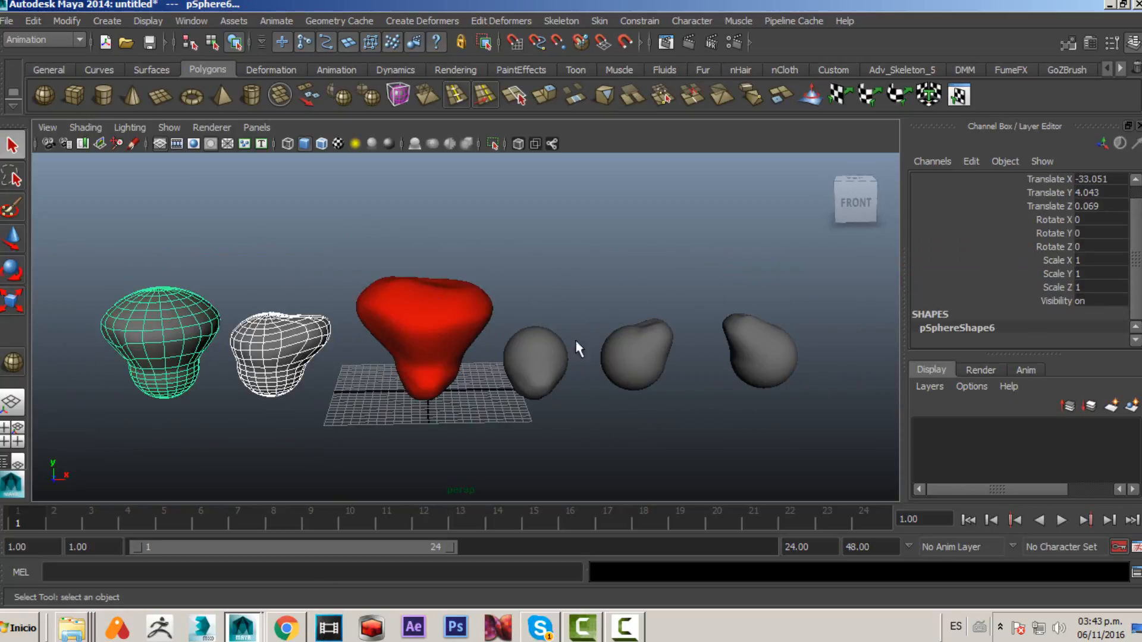
{"action": "left_click_drag", "start_coordinate": [528, 298], "coordinate": [772, 386]}
{"action": "left_click", "coordinate": [449, 321]}
{"action": "scroll", "coordinate": [1134, 330], "scroll_direction": "down", "scroll_amount": 3}
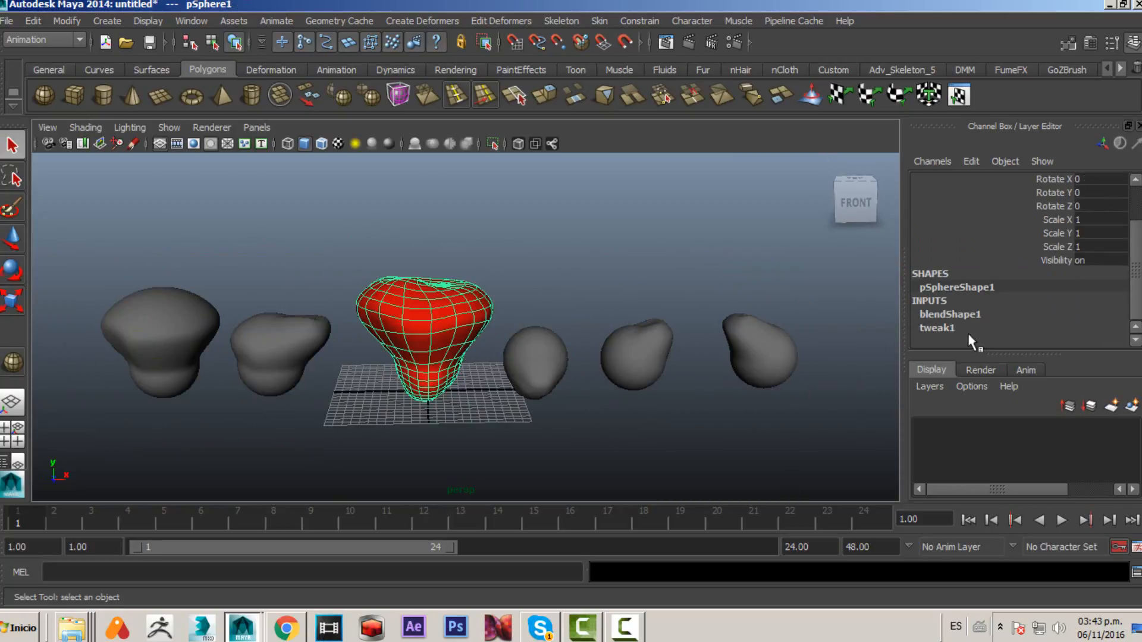
{"action": "left_click", "coordinate": [1004, 314]}
{"action": "scroll", "coordinate": [1051, 294], "scroll_direction": "down", "scroll_amount": 5}
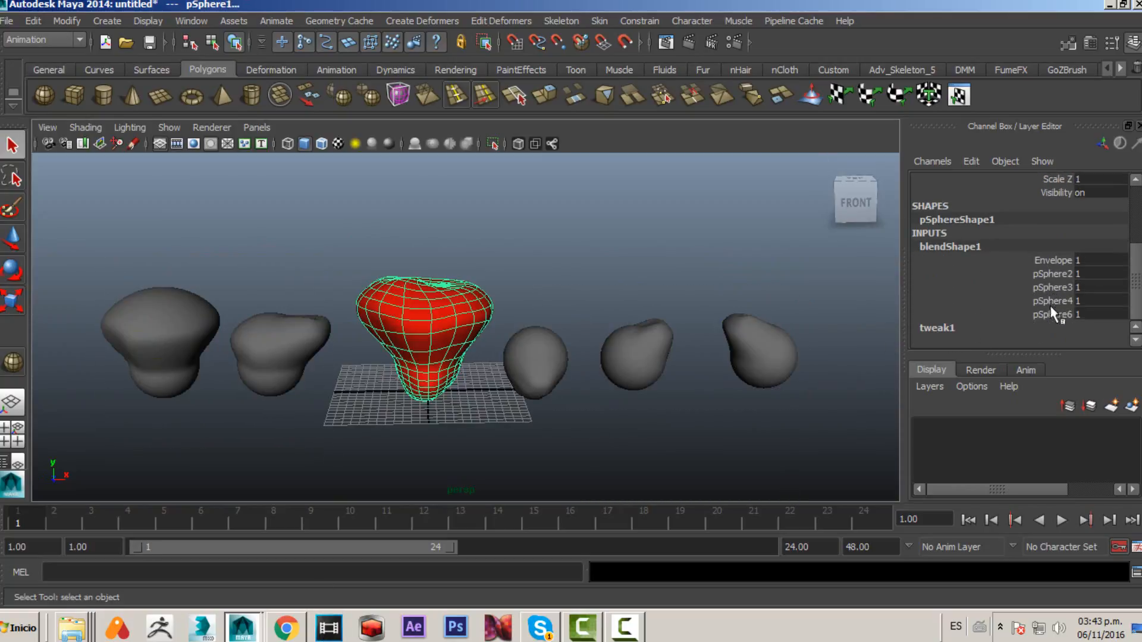